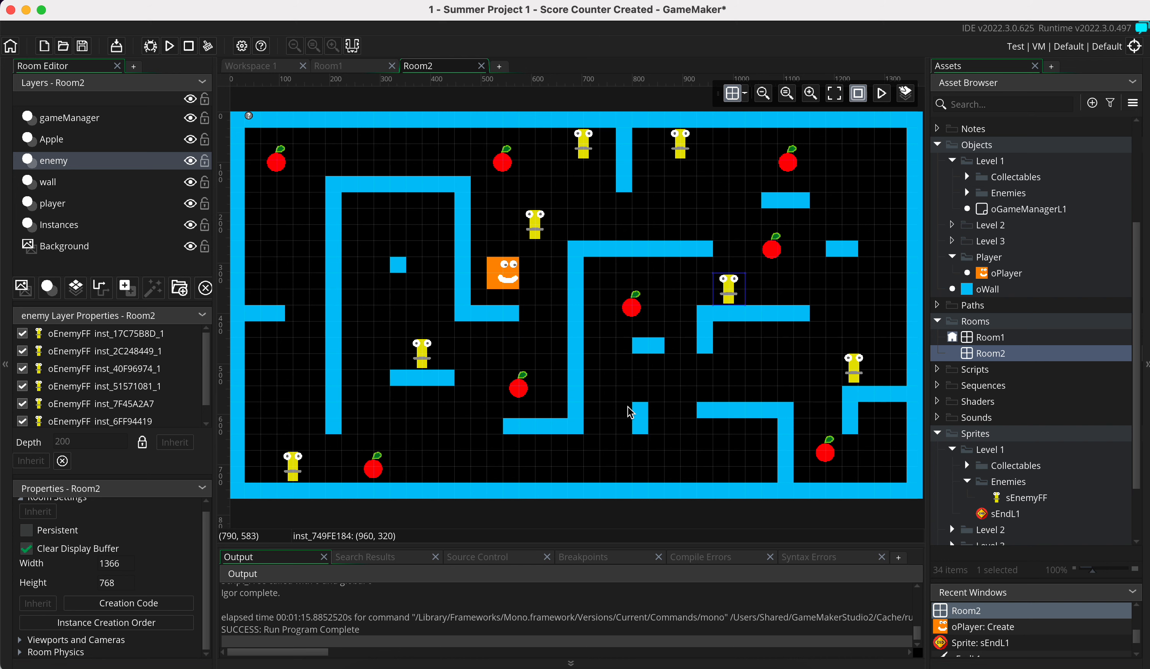
Examine the sEndL1 sprite from the Level 1 sprites group, close it and narrow the Room Editor panel.
left_click(1005, 515)
scroll(1005, 495, "down", 2)
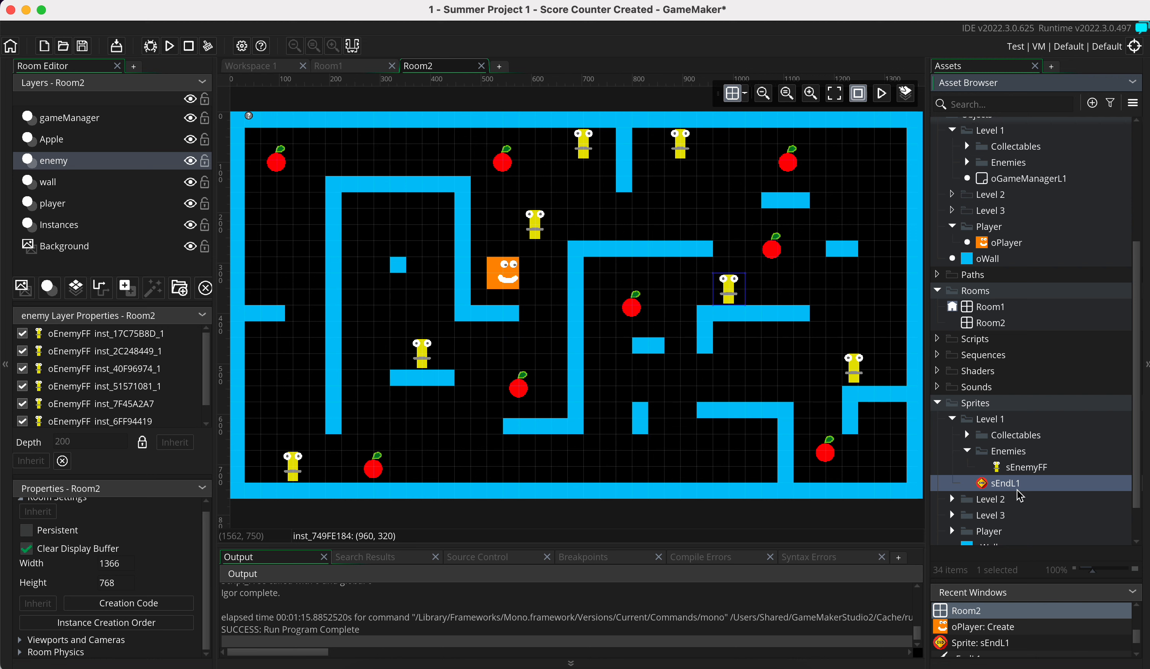
double_click(1008, 484)
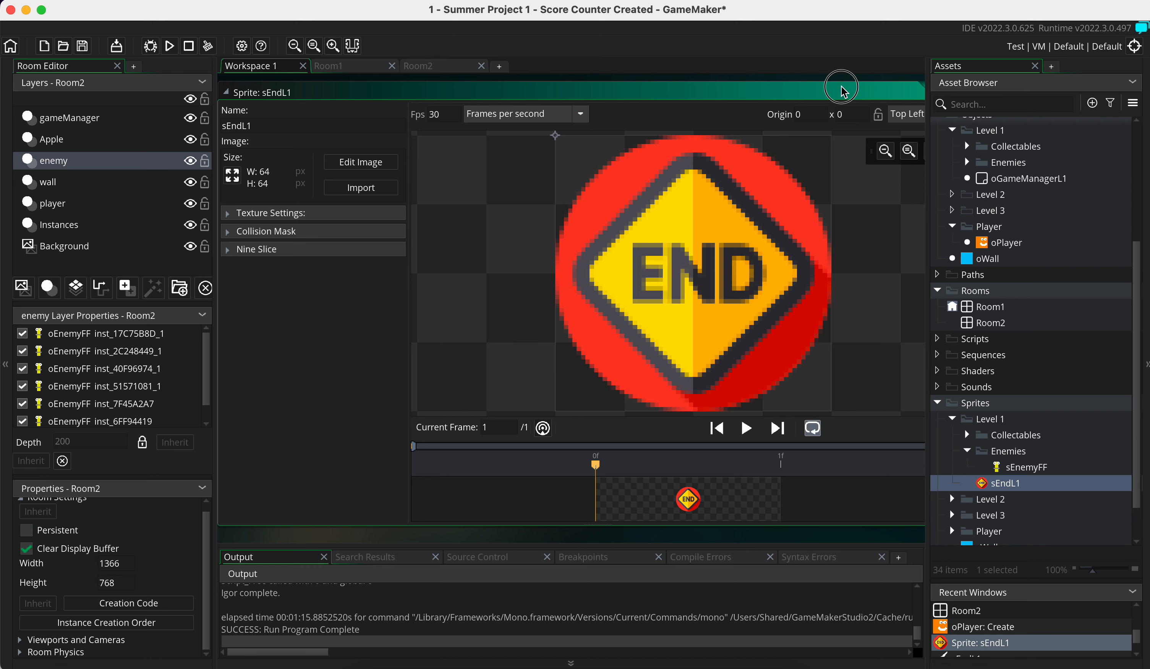
left_click_drag(848, 90, 750, 111)
left_click(873, 113)
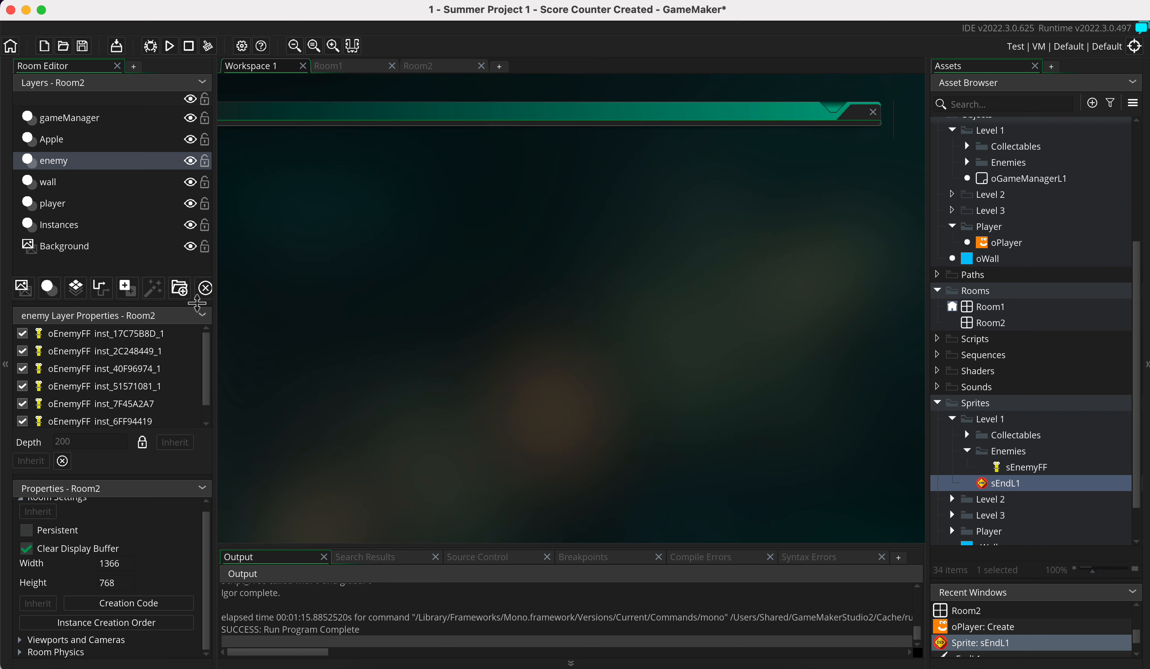
left_click_drag(216, 303, 172, 294)
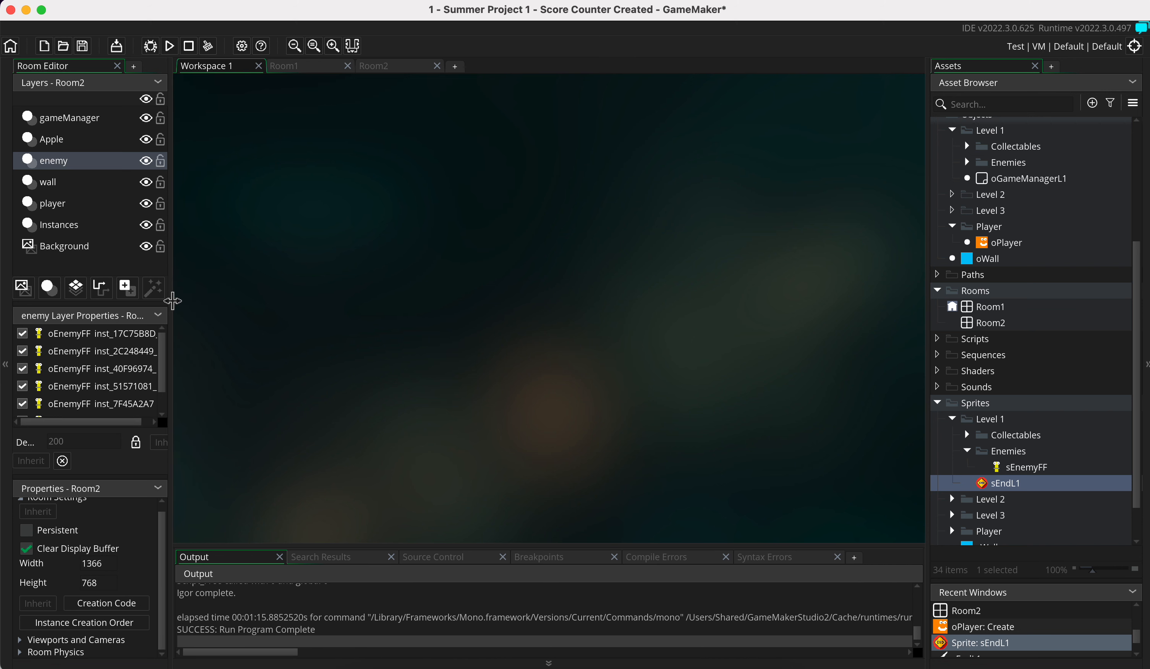
Create a new object named oEndL1 in the Level 1 objects group.
scroll(1038, 219, "up", 4)
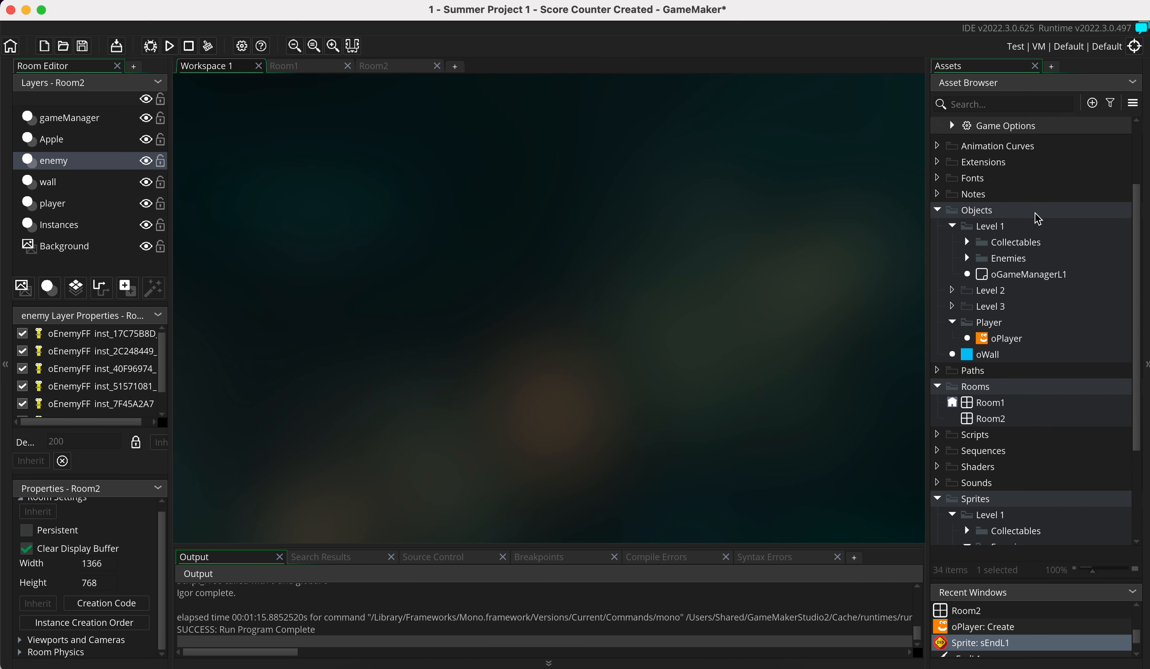
left_click(988, 226)
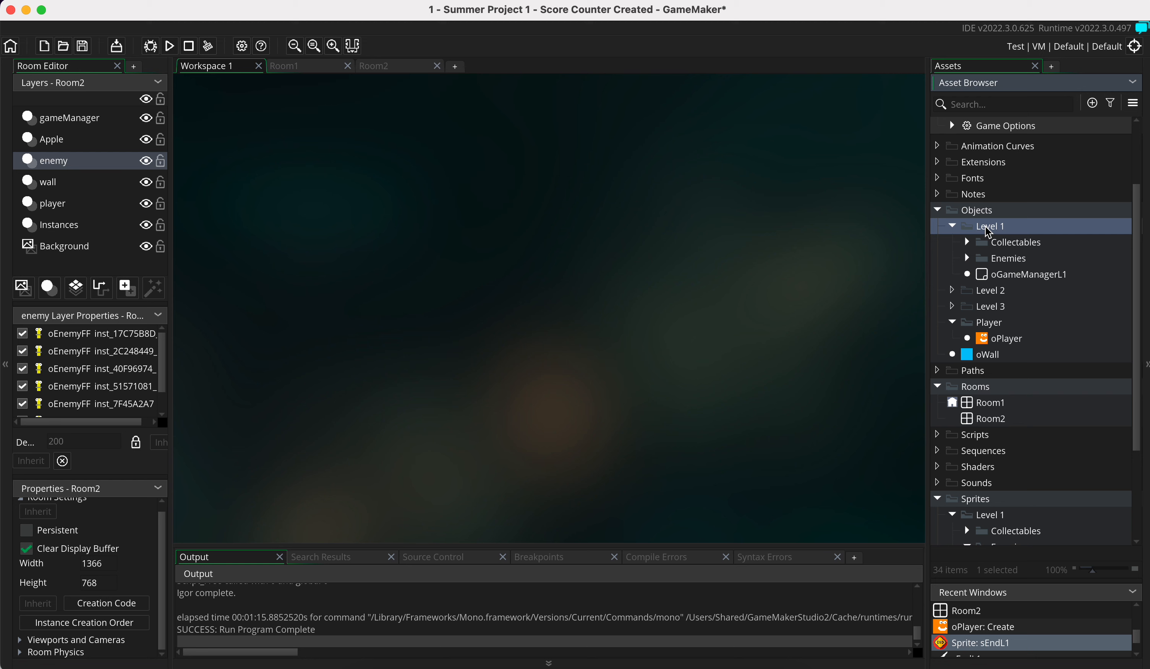
right_click(988, 231)
mouse_move(988, 233)
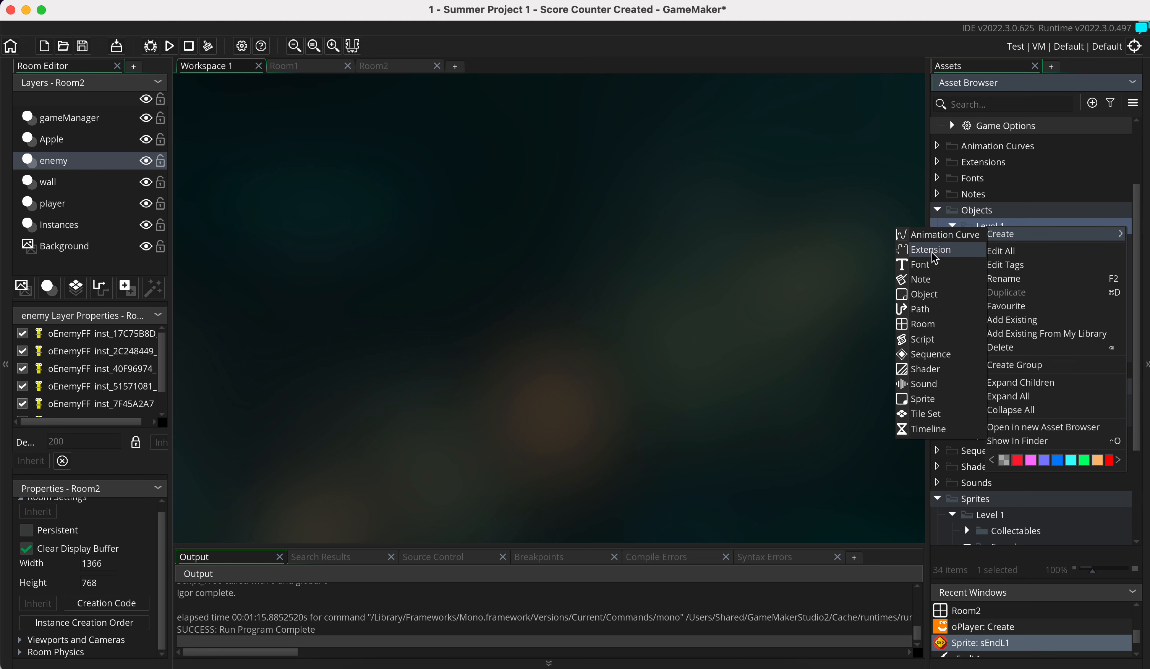
left_click(936, 296)
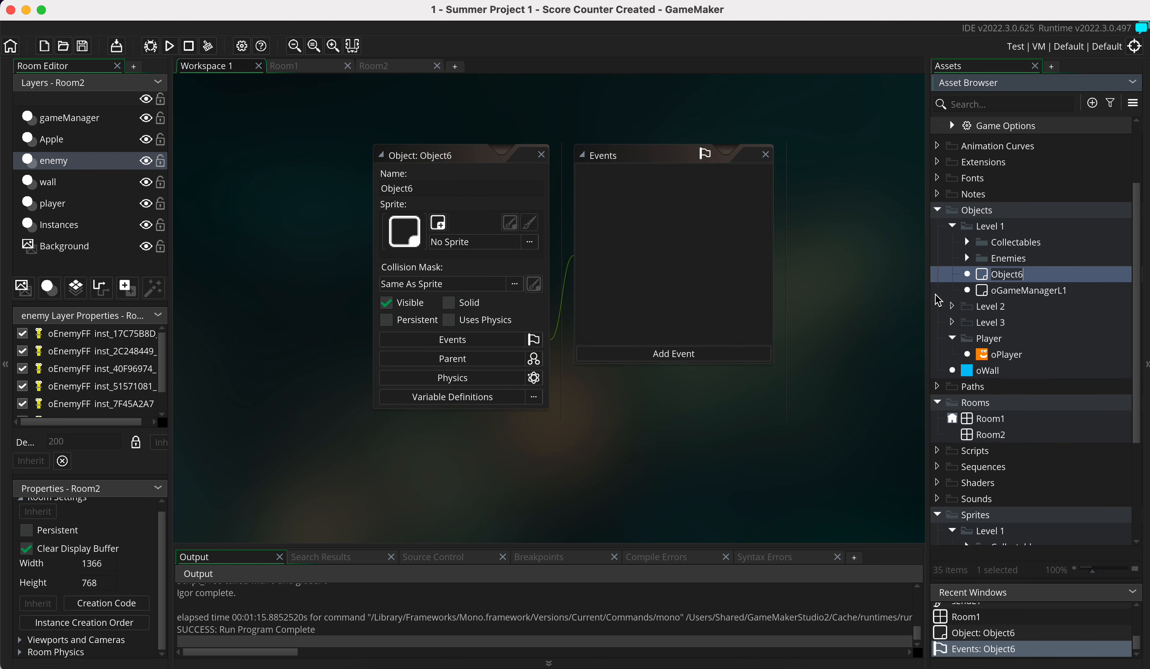
type("oEndL1")
key("Return")
Assign the sEndL1 sprite from the Level 1 group to the oEndL1 object.
left_click(529, 242)
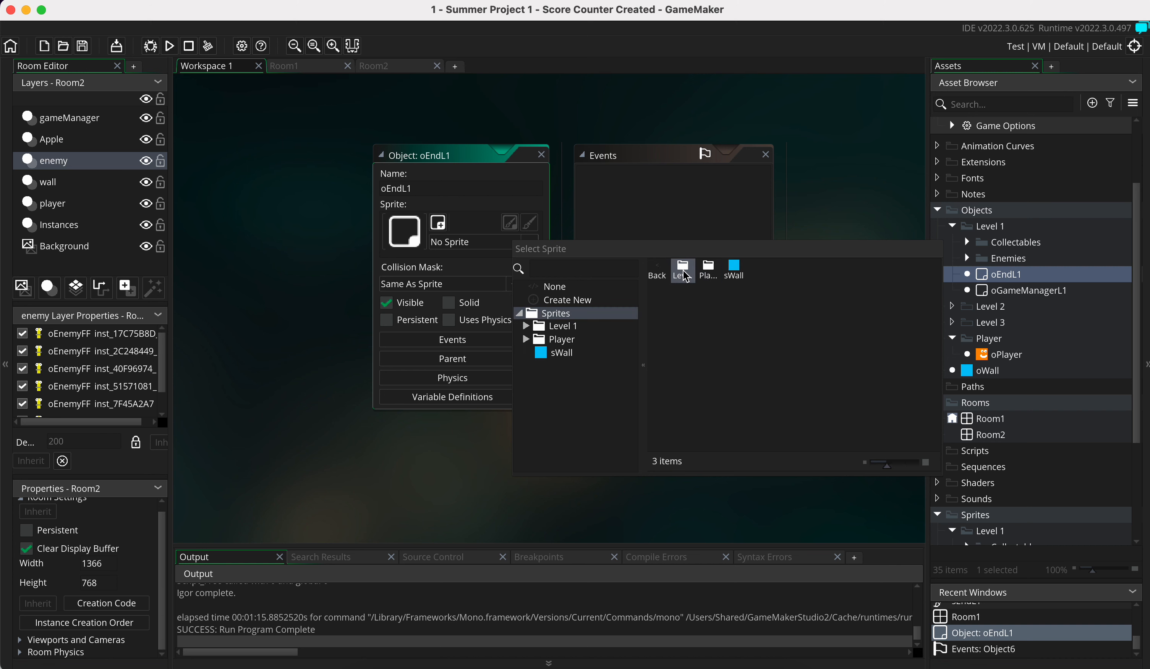
left_click(527, 326)
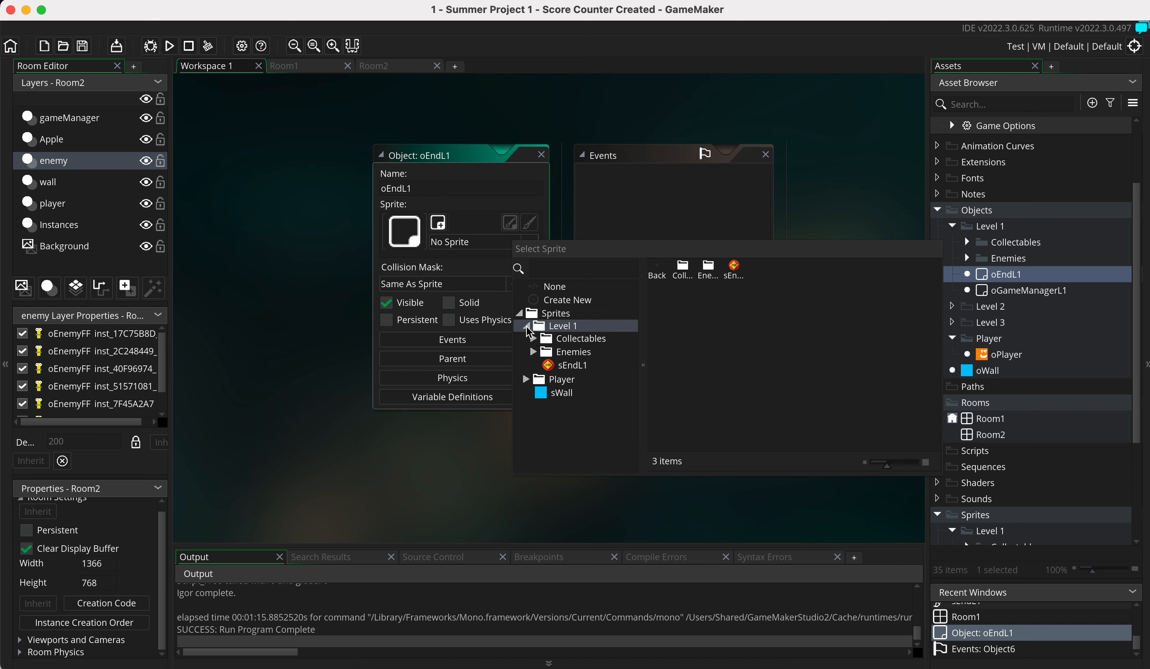
left_click(570, 367)
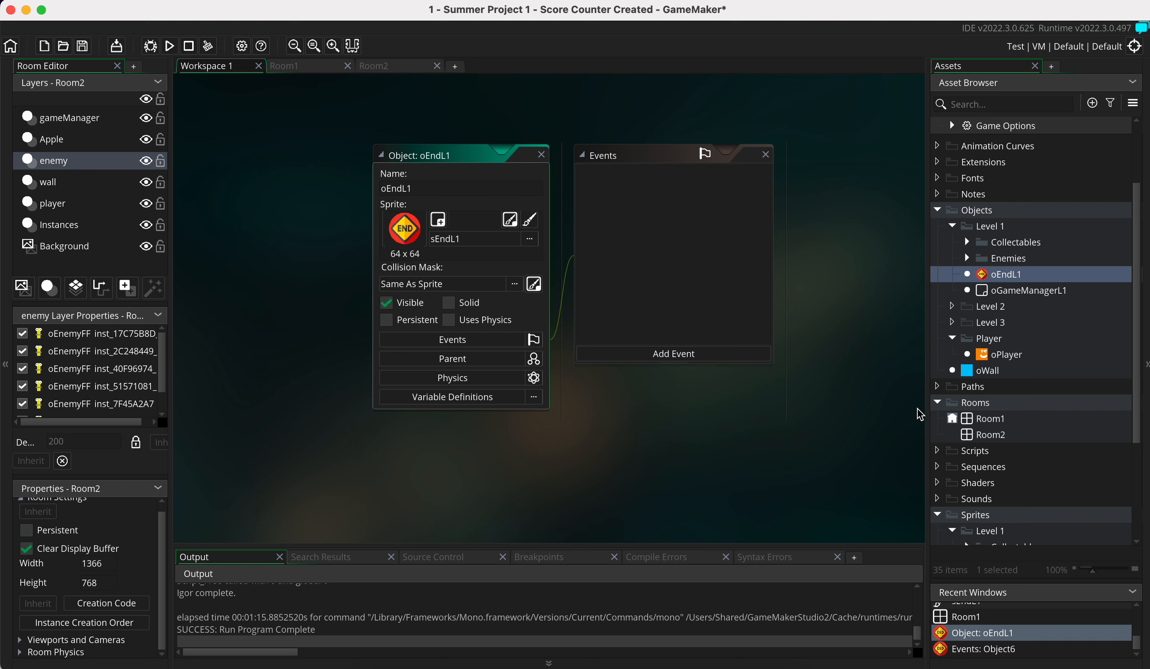
Add a new instance layer above the wall layer in Room1 and name it endLevel.
left_click(989, 418)
double_click(989, 418)
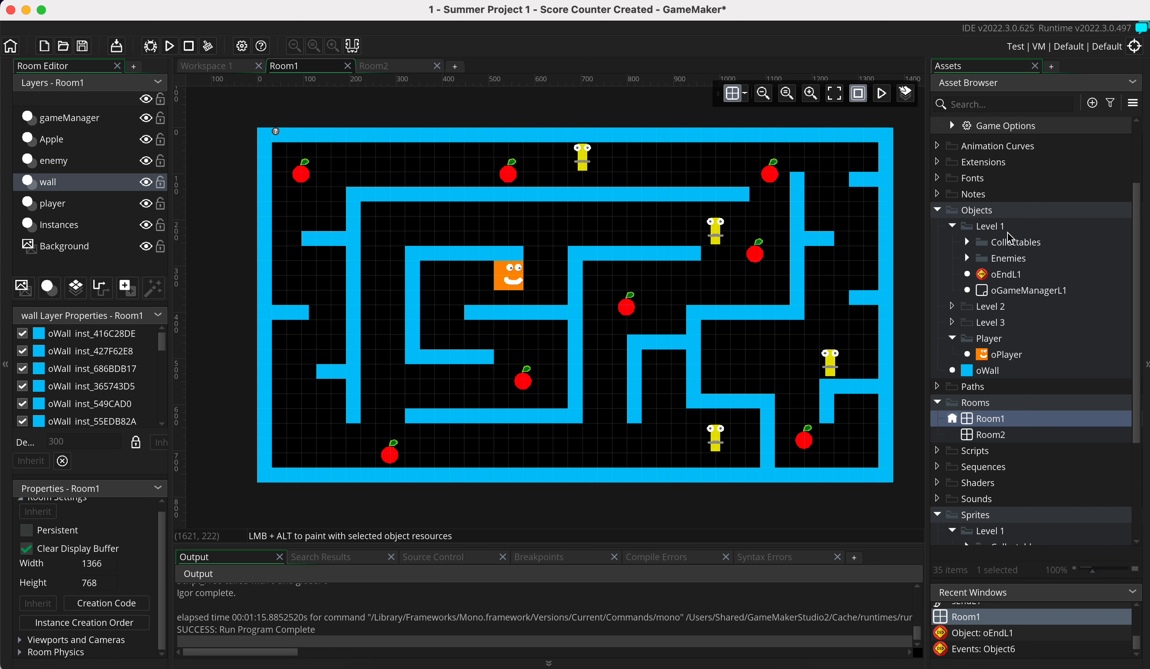
left_click(1002, 275)
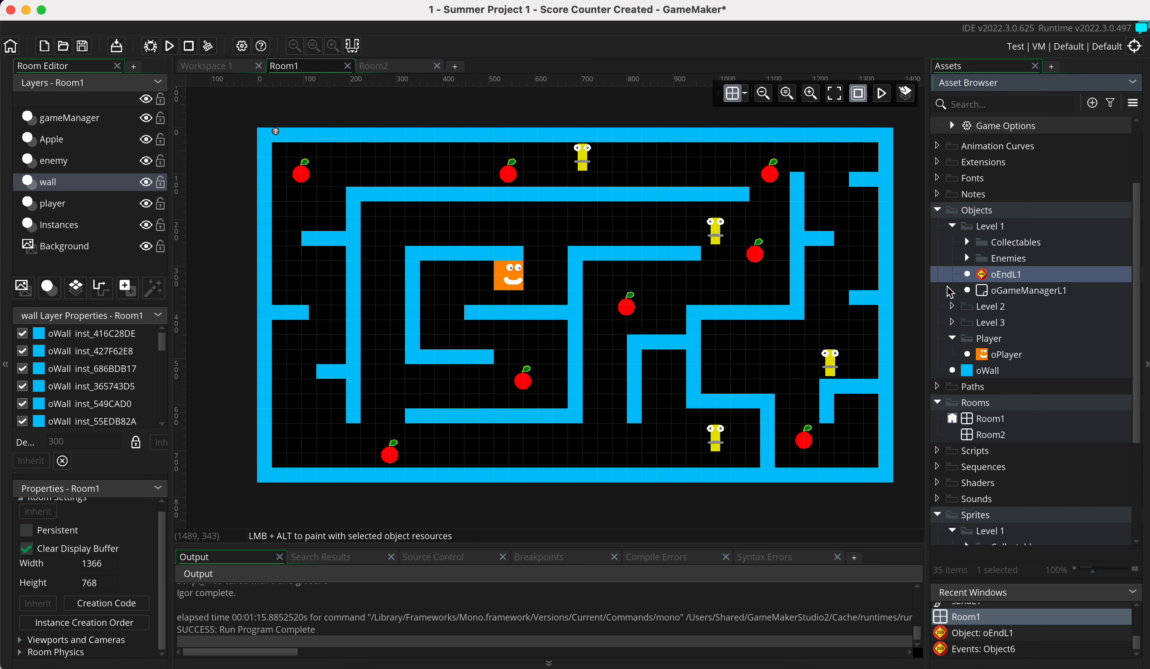
left_click(48, 288)
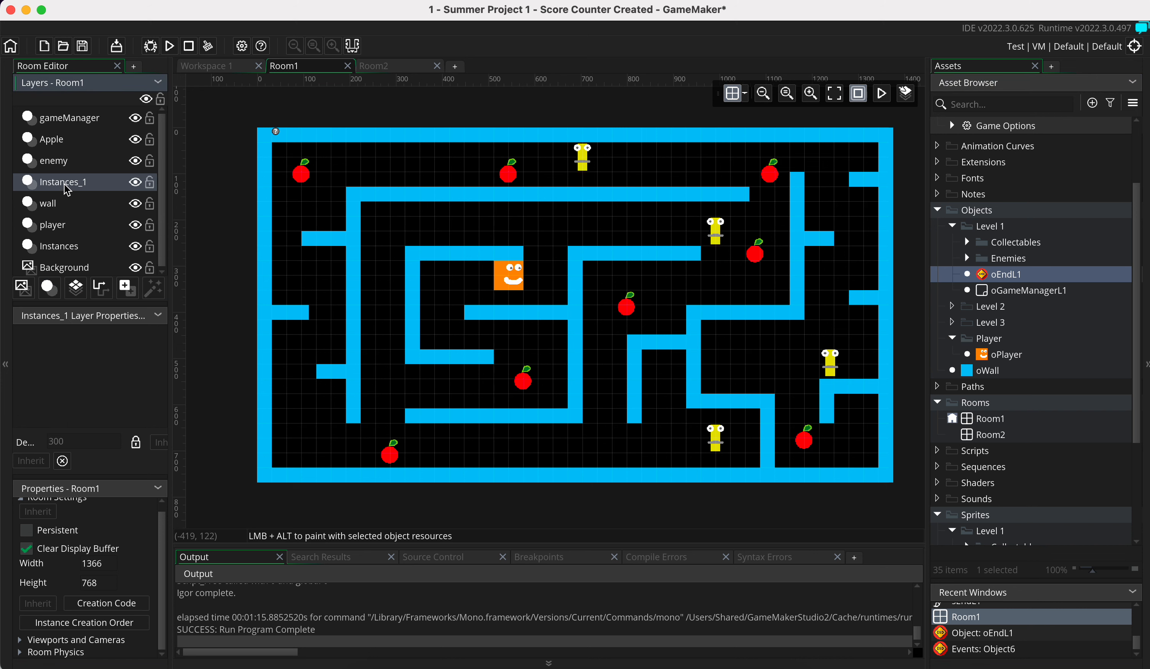
right_click(66, 188)
left_click(110, 208)
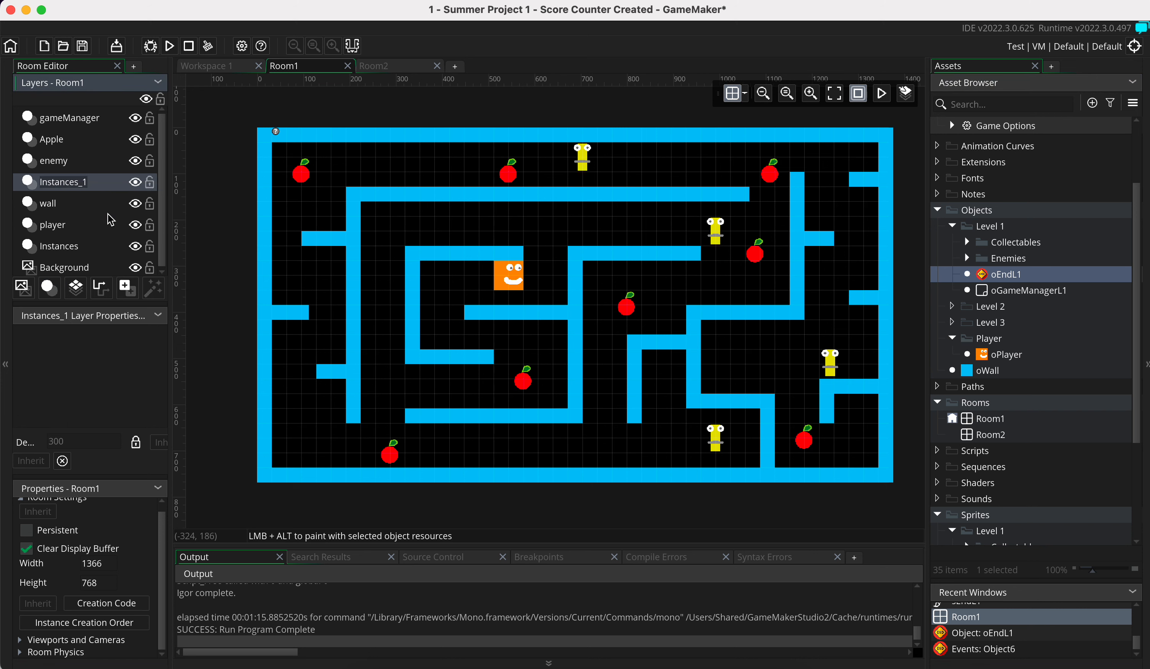
type("endLevel")
key("Return")
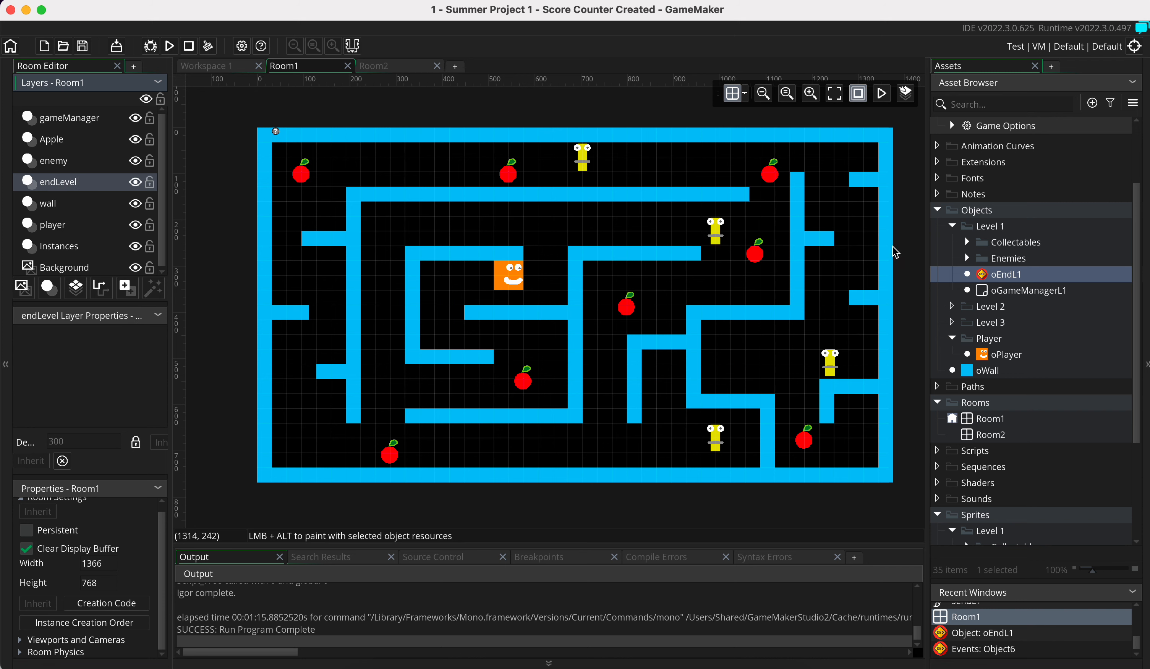
Place an oEndL1 instance in Room1's lower-right corner and move the player close to it, at about (1216, 384).
left_click_drag(1004, 274, 850, 441)
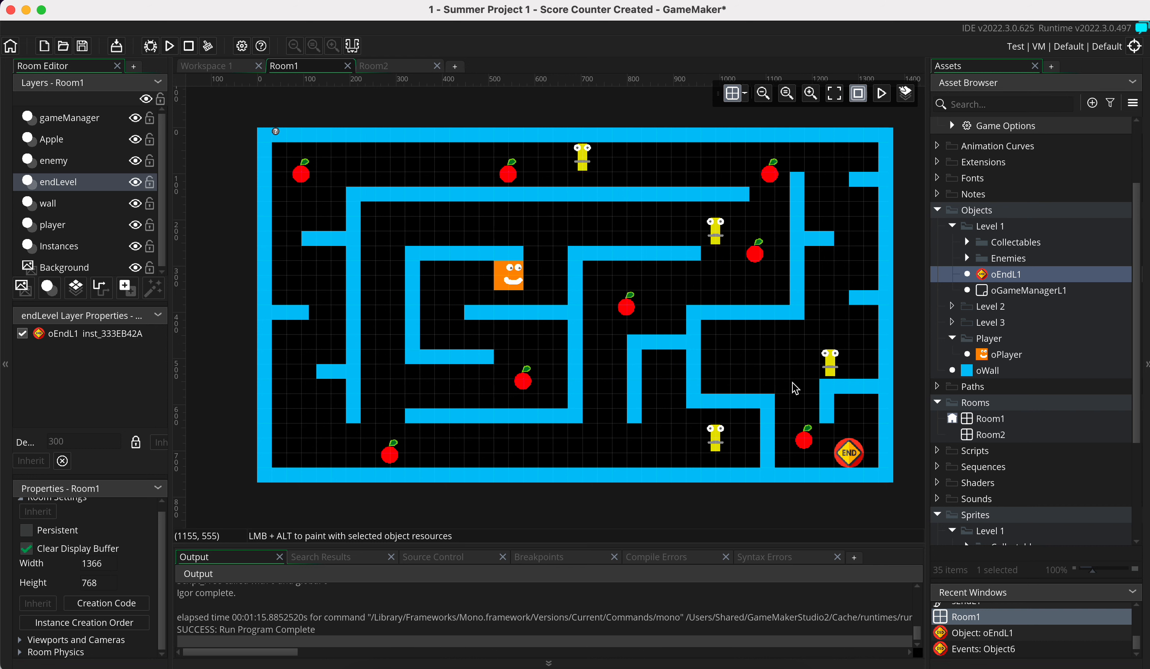
left_click(514, 280)
left_click_drag(516, 281, 841, 314)
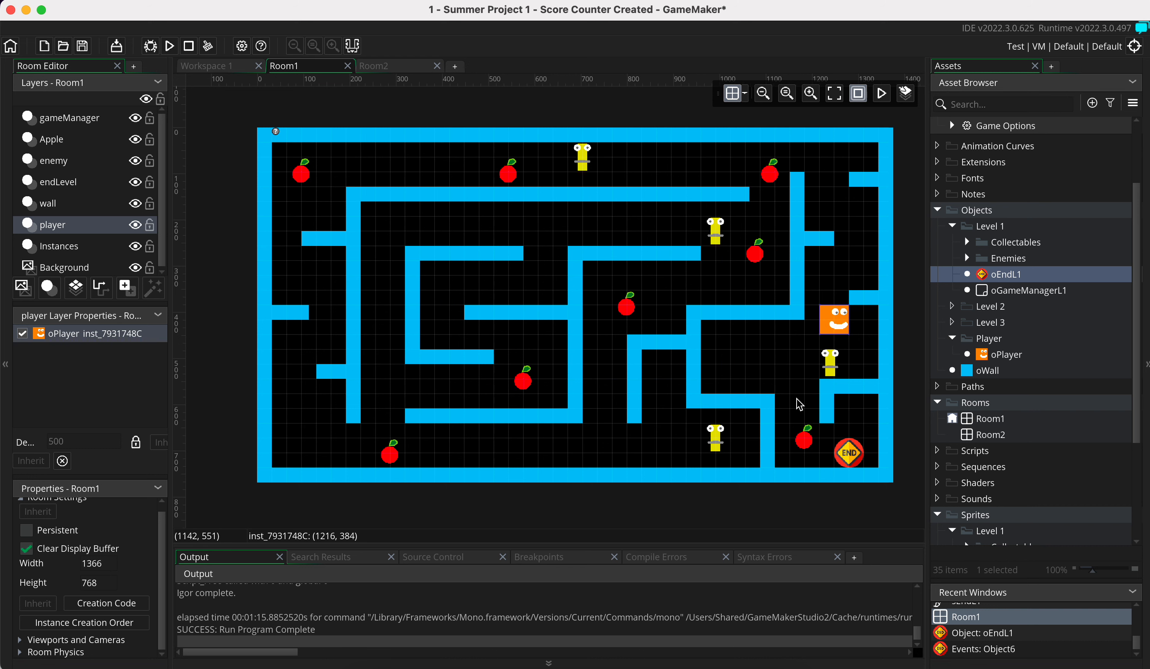
Add a collision event with oPlayer to the oEndL1 object.
double_click(1011, 275)
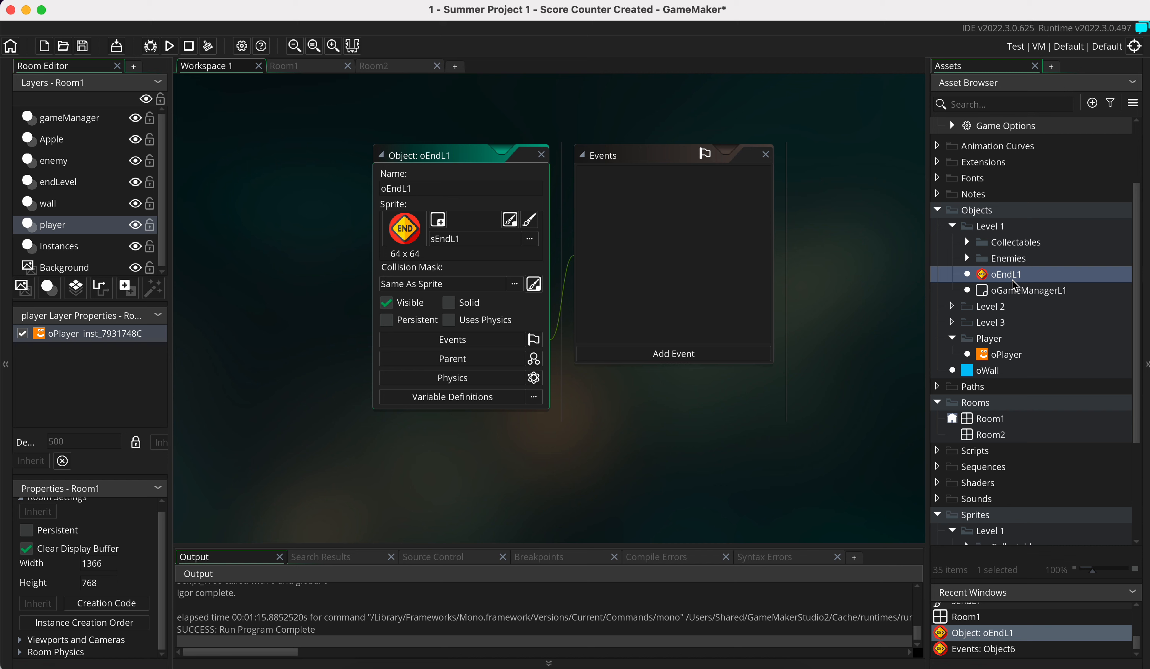
left_click(697, 358)
mouse_move(734, 531)
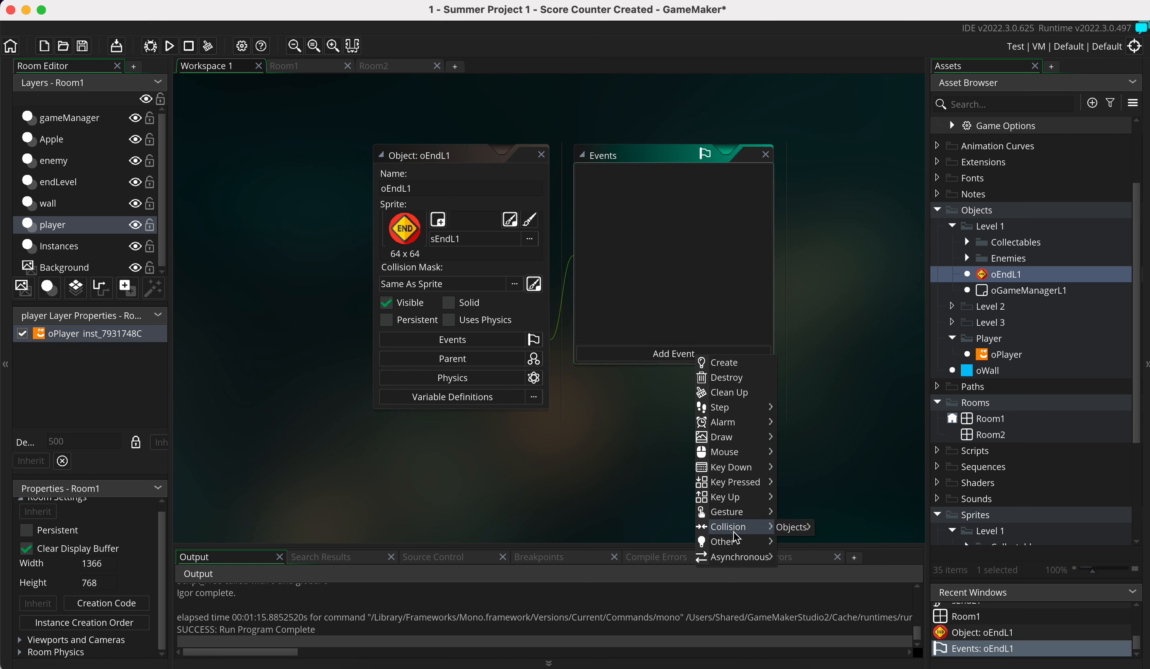
mouse_move(786, 530)
mouse_move(841, 541)
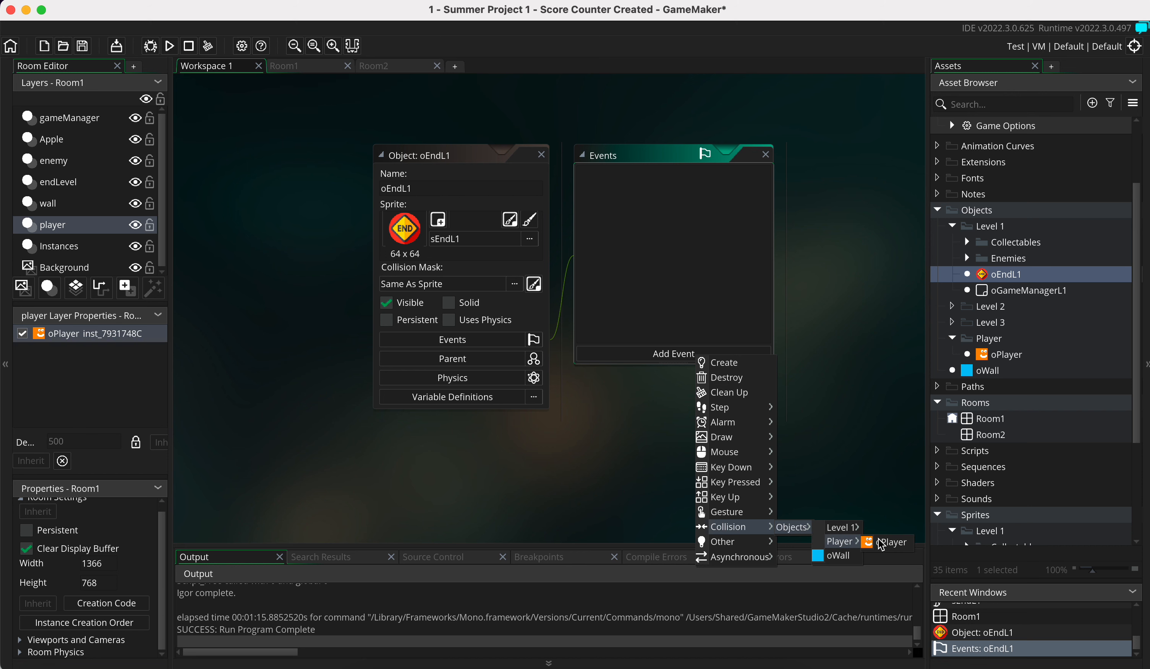
left_click(890, 543)
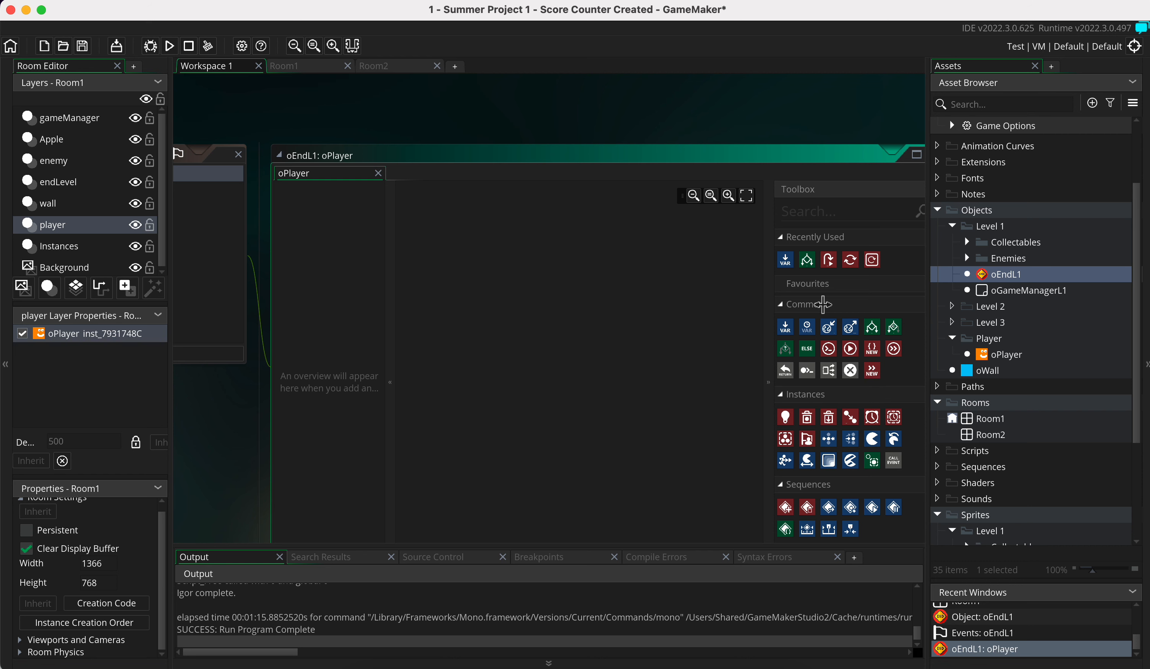
Find the room actions in the toolbox and add a Go To Room action to oEndL1's oPlayer collision event.
left_click(823, 212)
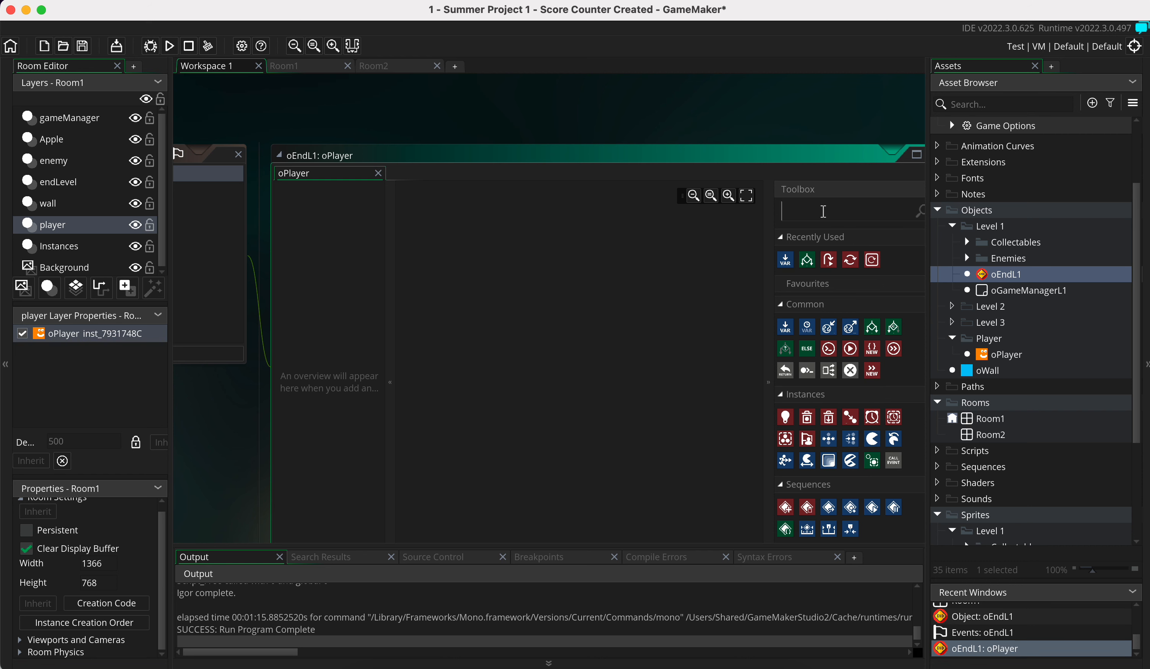
type("go")
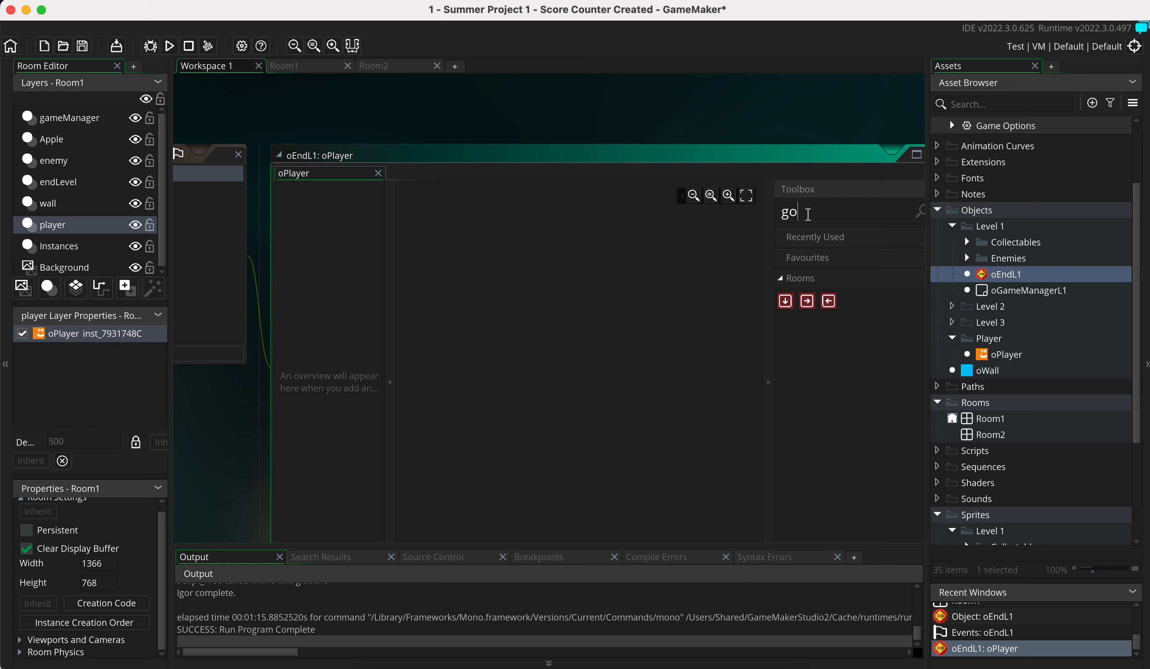
key("BackSpace")
key("BackSpace")
type("room")
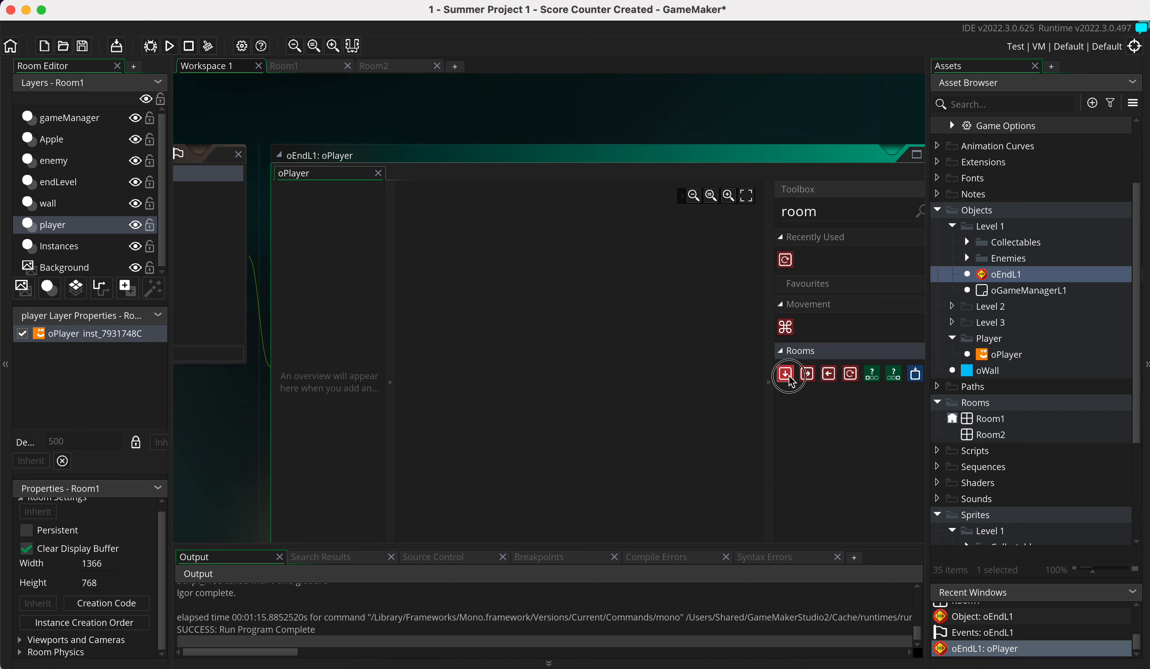
left_click_drag(785, 373, 574, 328)
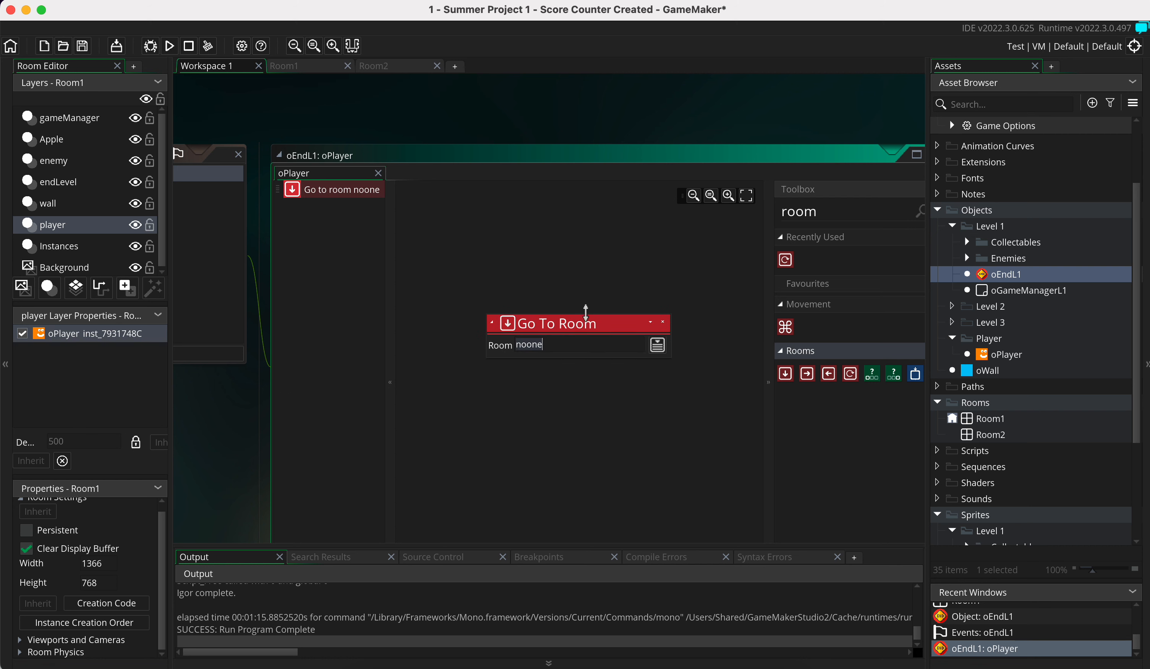
Set Room2 as the destination of the Go To Room action.
left_click(658, 344)
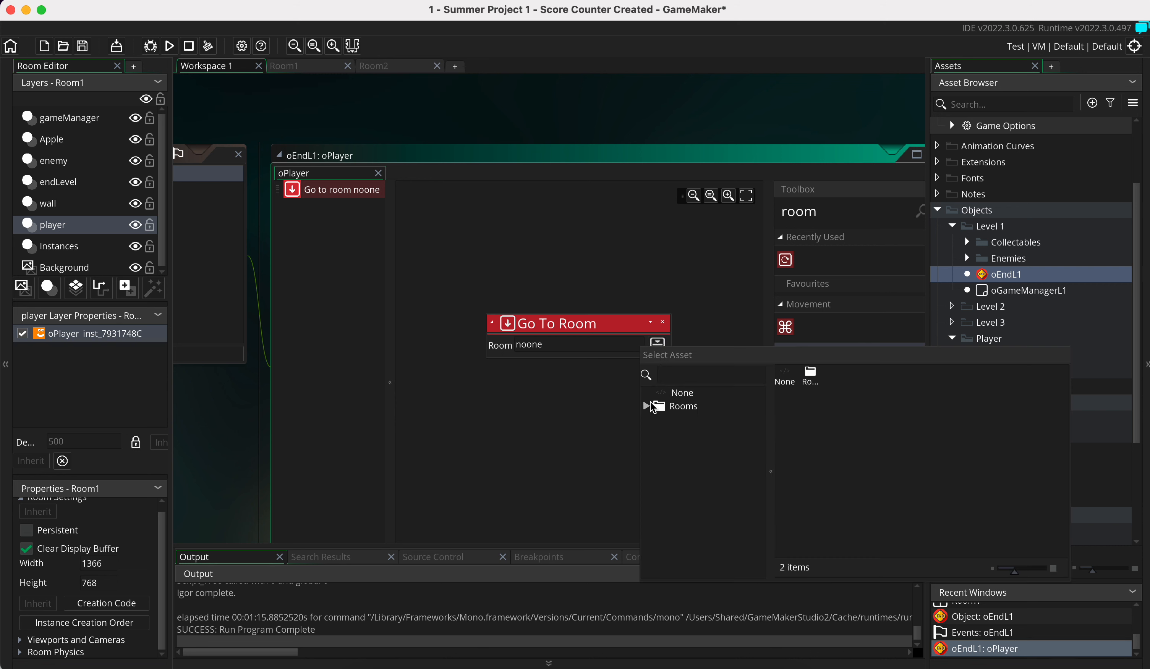
left_click(647, 407)
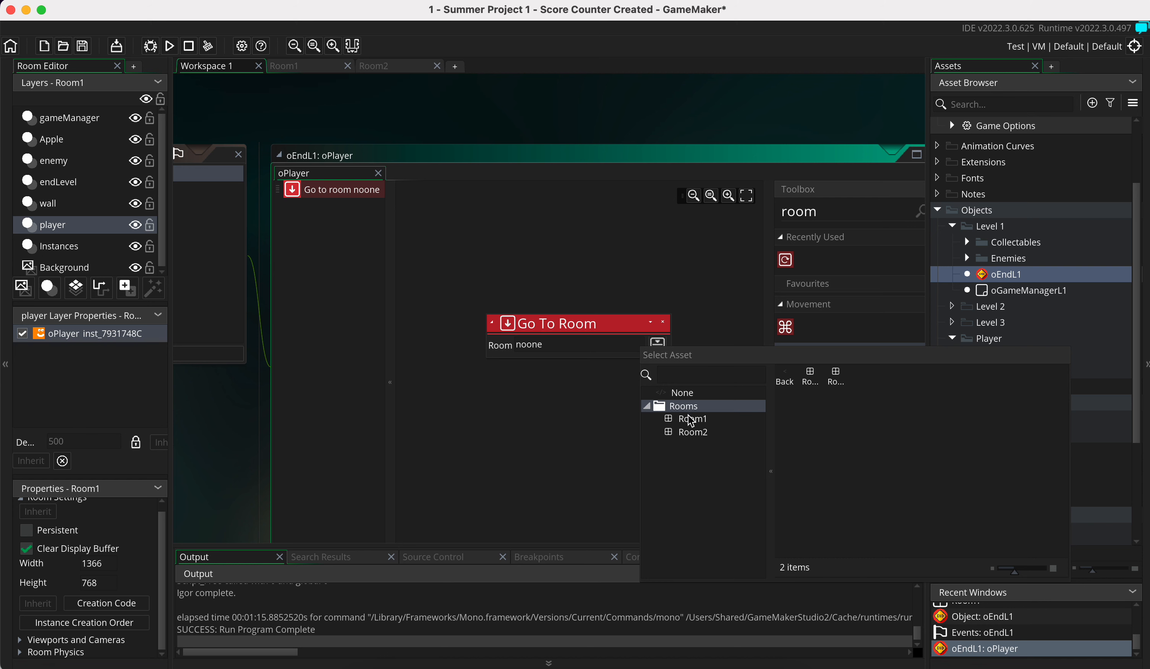
left_click(688, 432)
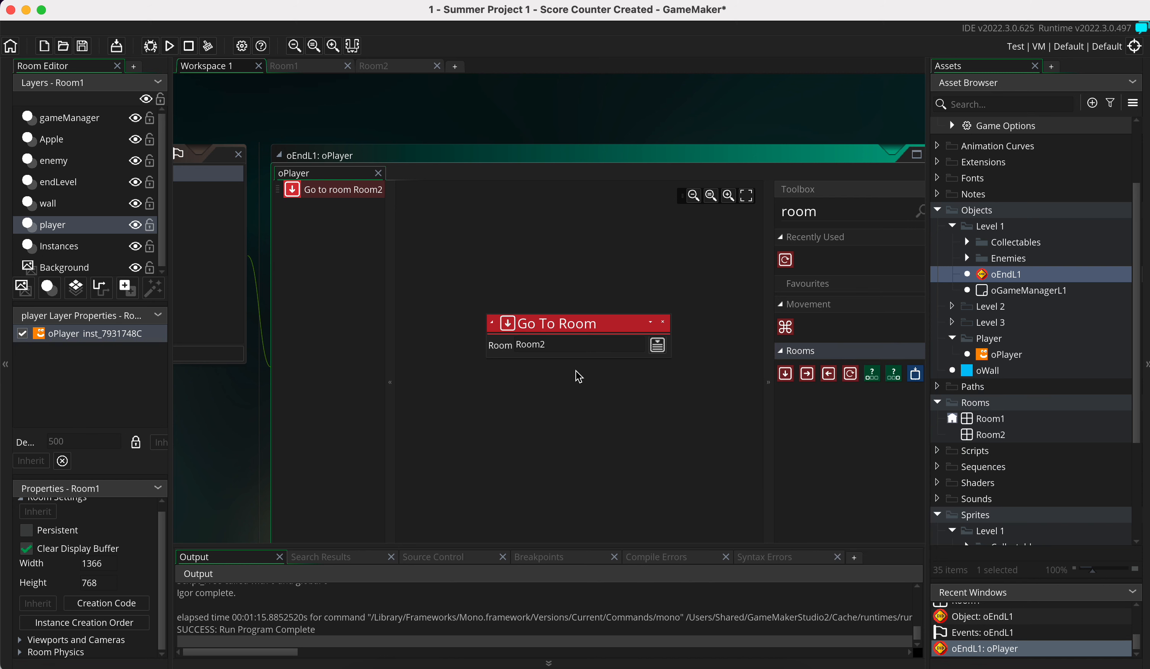
Run the game, steer the player past the apple into the END sign to test the room change, and close the game.
left_click(171, 46)
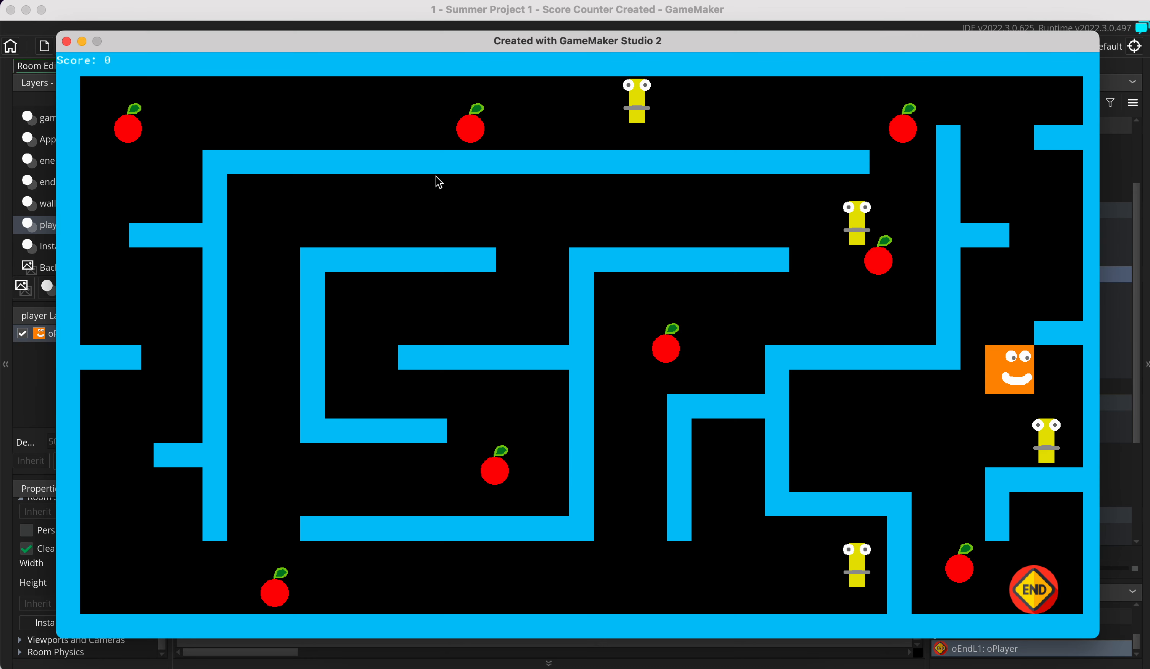
key("Down")
key("Left")
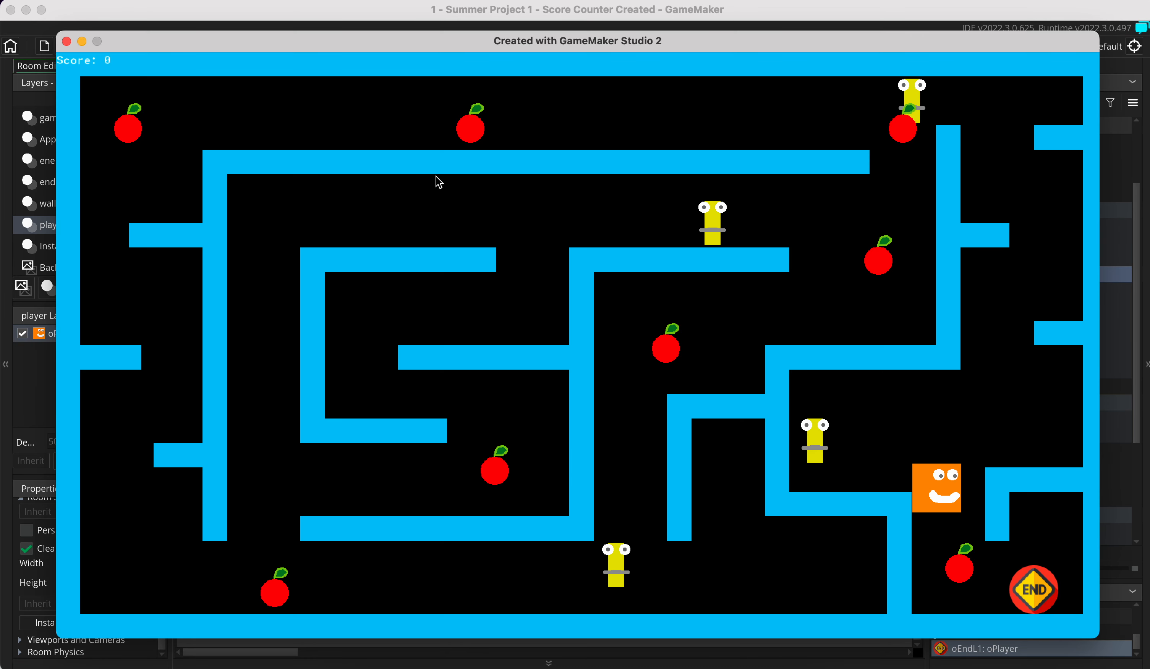
key("Down")
key("Down")
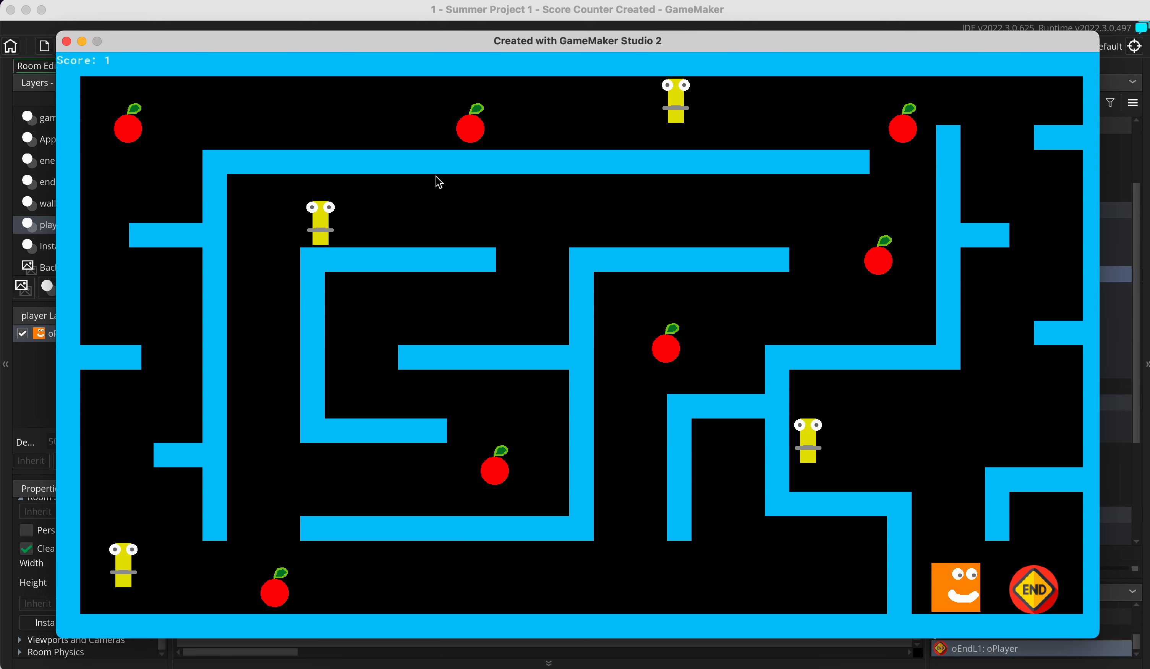
key("Right")
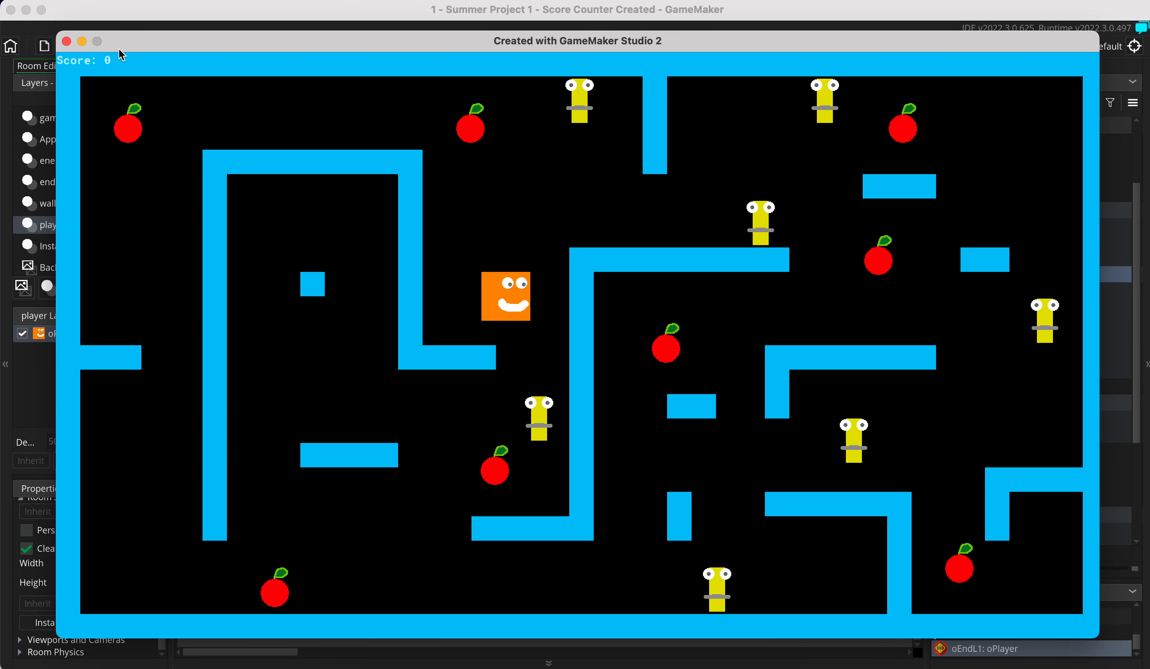
left_click(66, 41)
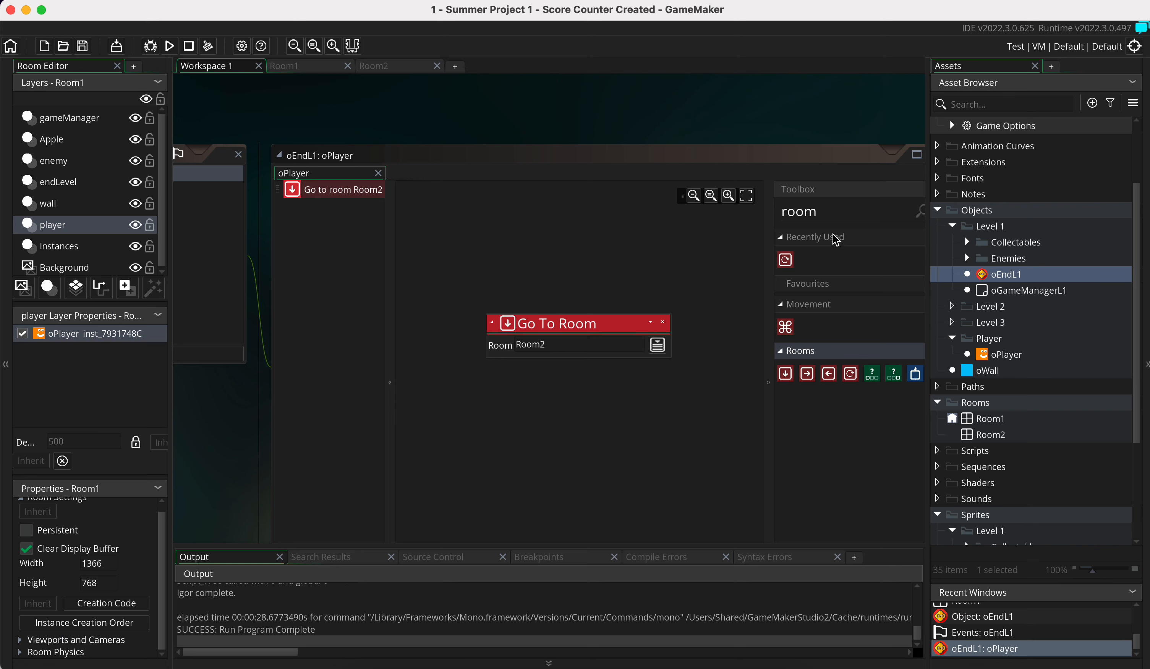
Add an If Variable action to oEndL1's oPlayer collision event and nest the Go To Room action under it.
double_click(827, 212)
key("BackSpace")
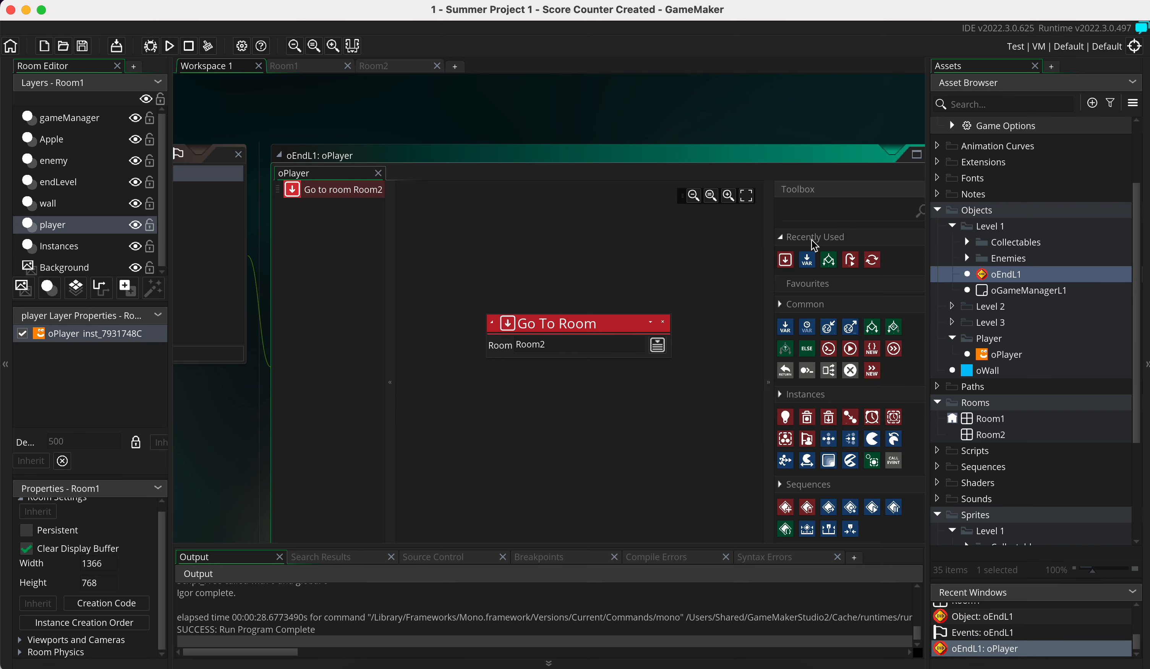
left_click_drag(828, 260, 496, 233)
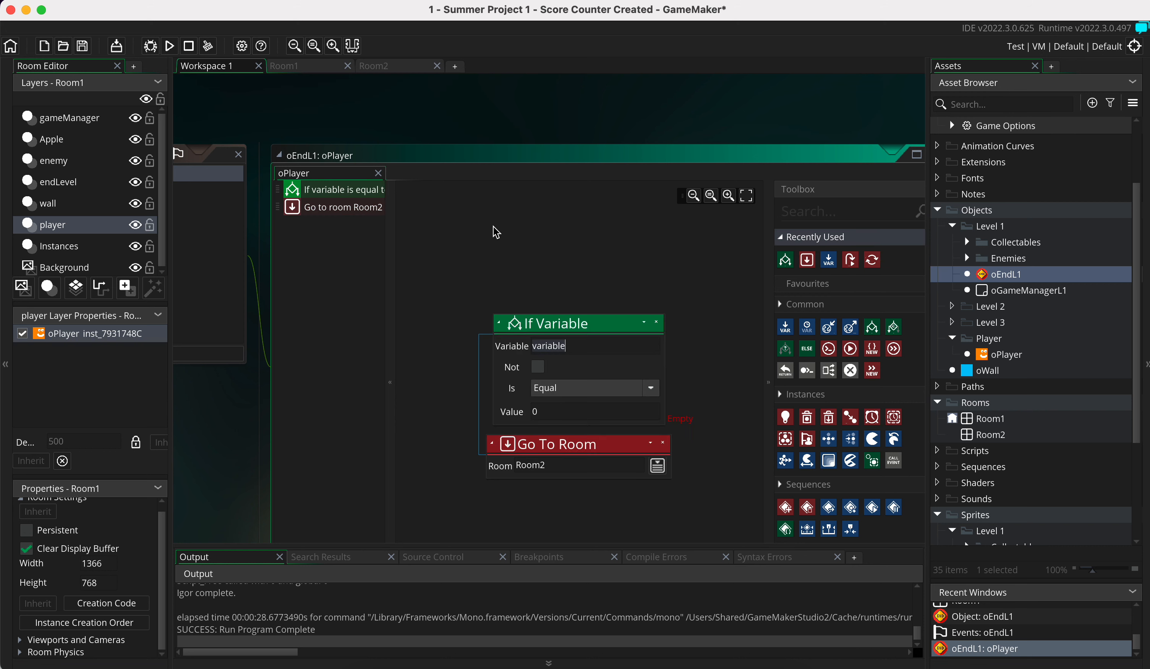
left_click_drag(582, 454, 728, 409)
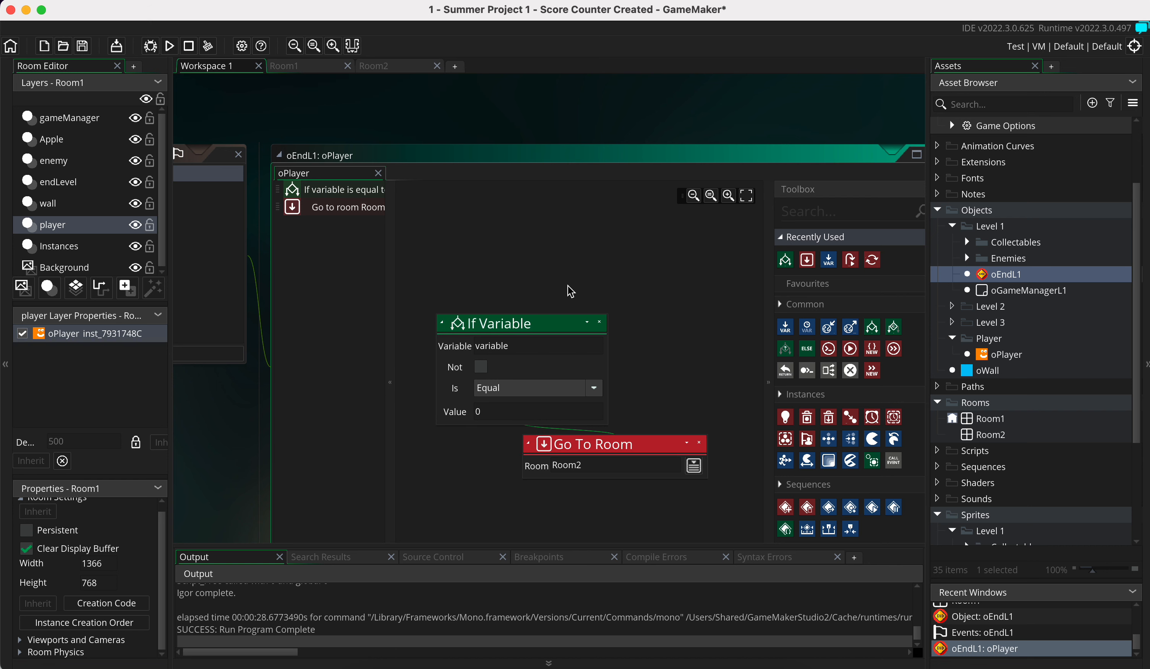
Set the If Variable condition to check that score is Greater or Equal to 2.
left_click_drag(524, 341, 476, 325)
type("score")
left_click(533, 288)
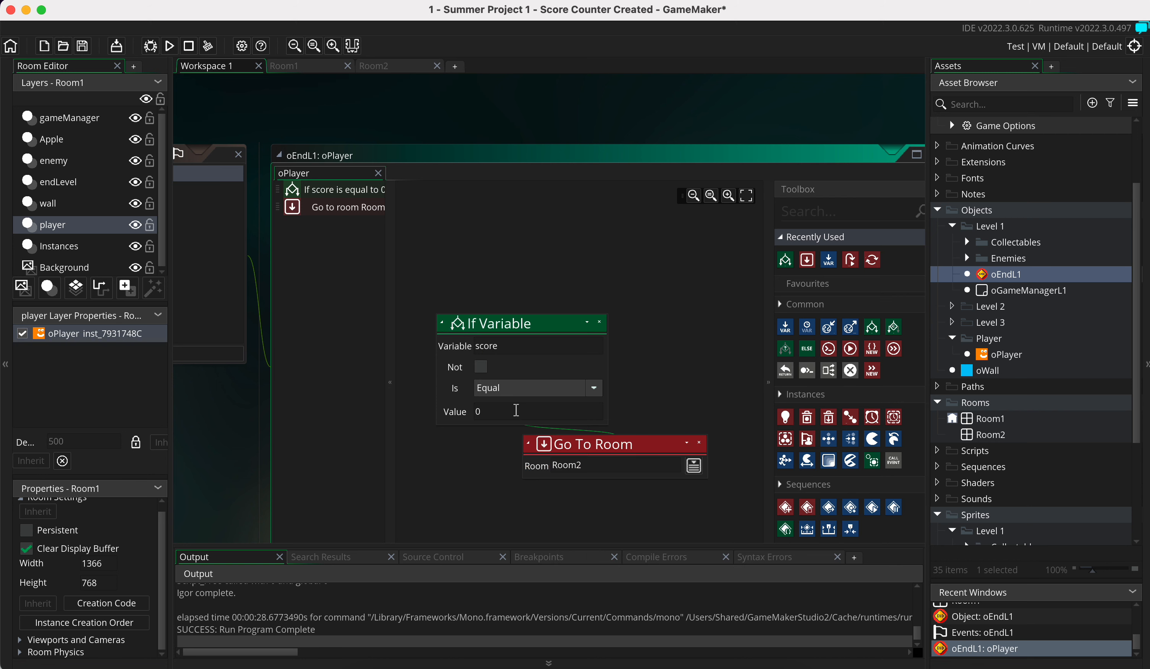
left_click(514, 388)
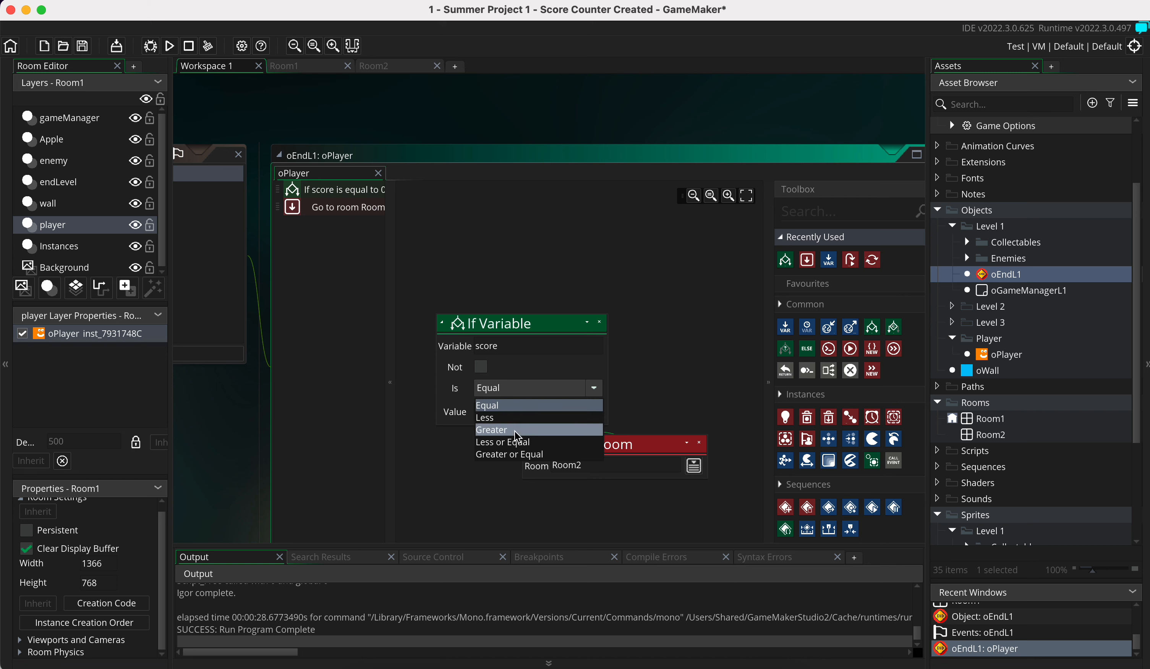
left_click(514, 450)
left_click(493, 411)
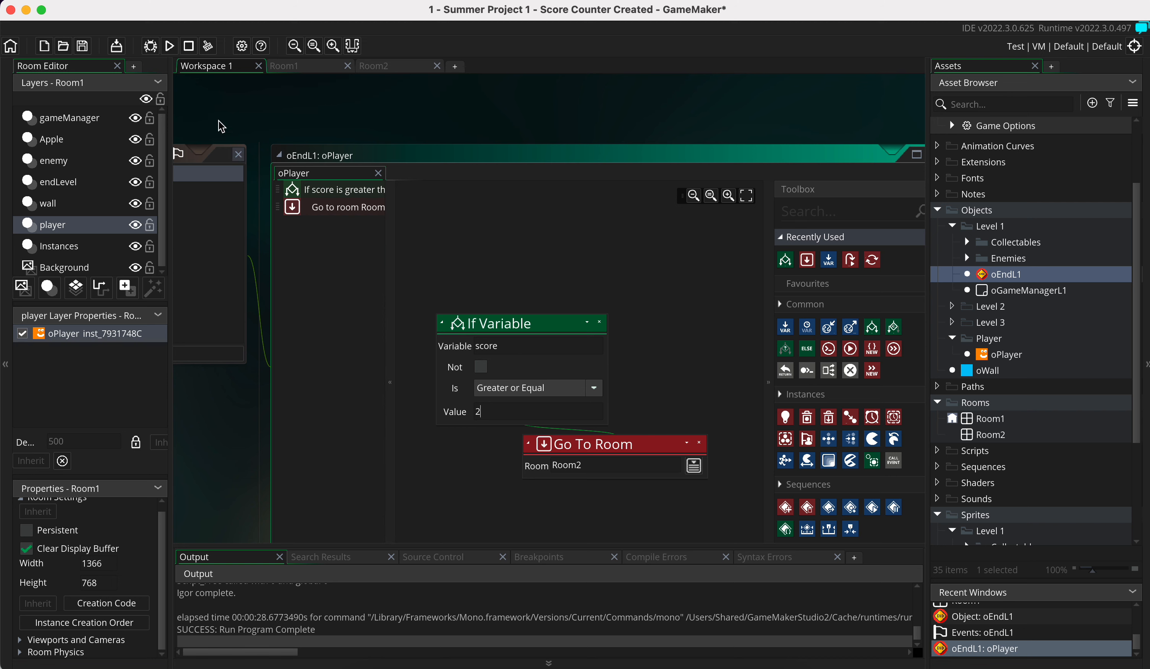
Run the game, collect only the apple near the END sign, and move the player over the sign to test the condition.
left_click(170, 45)
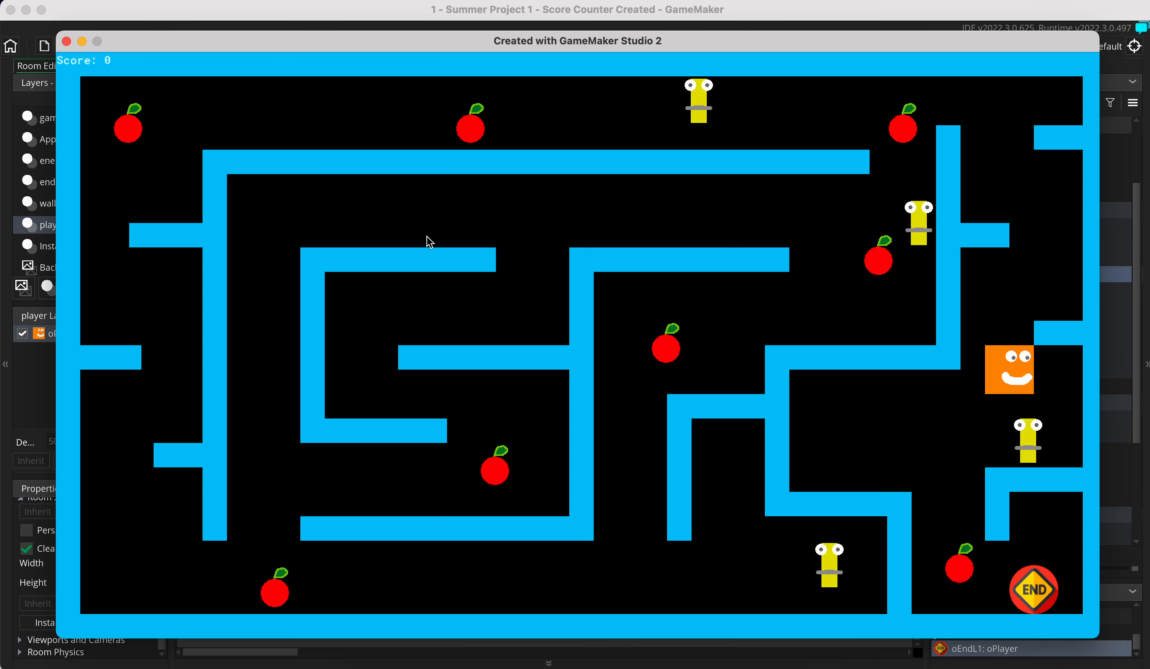
key("Left")
key("Down")
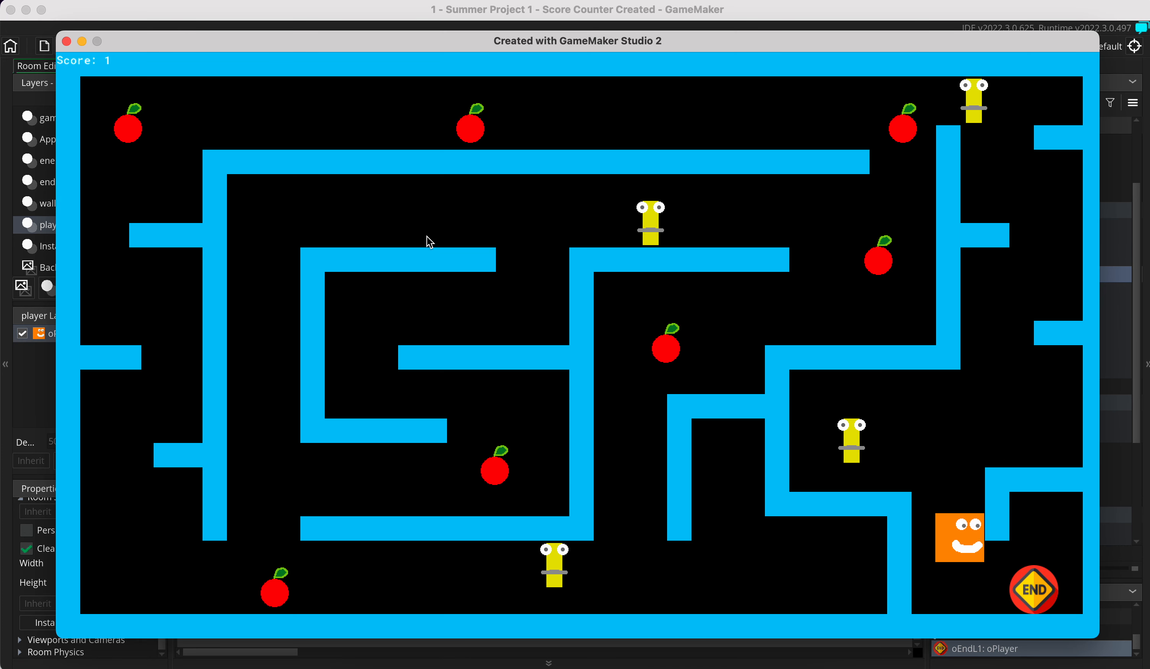
key("Right")
key("Left")
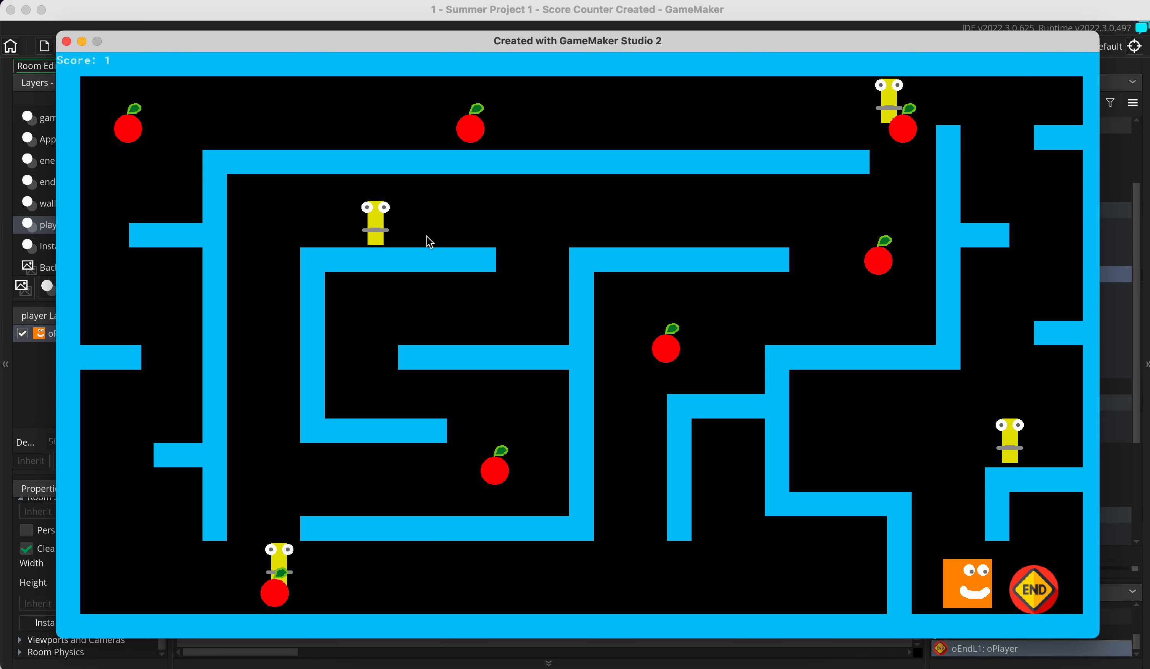
key("Right")
key("Left")
key("Right")
key("Left")
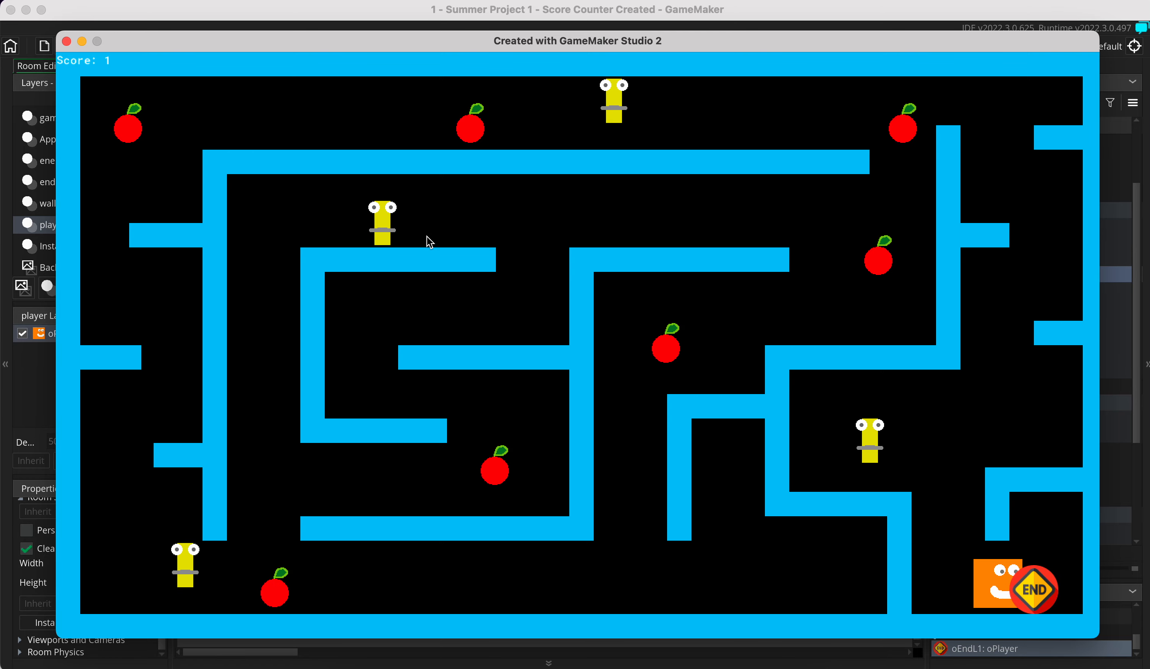
key("Right")
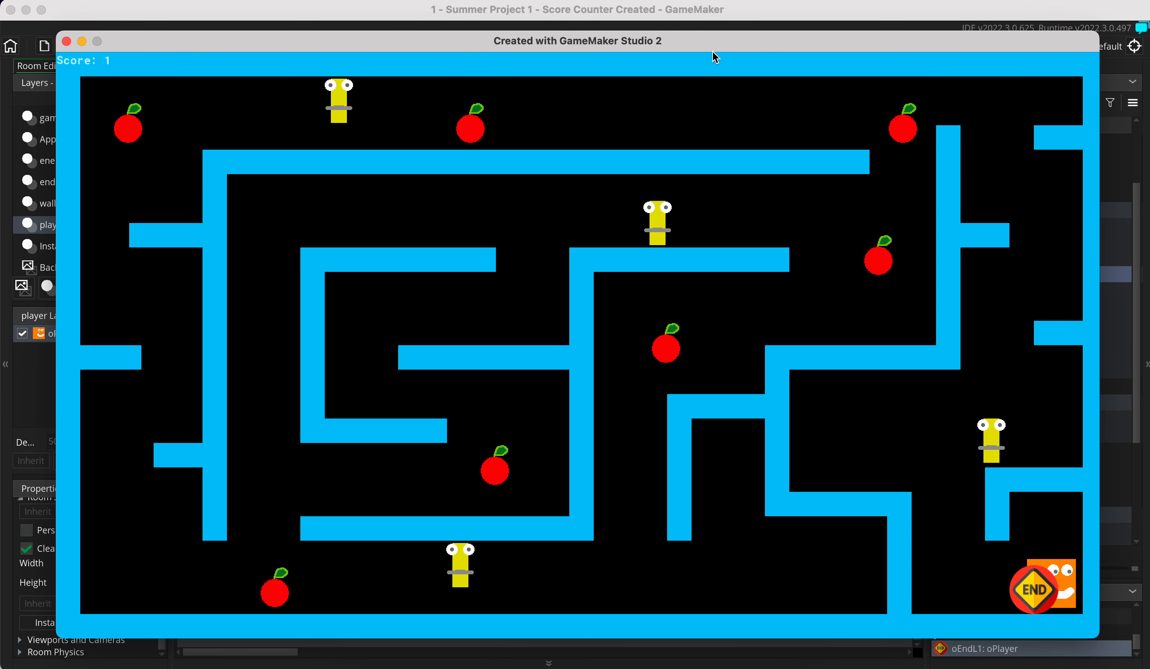
Steer the player up towards the upper-right apple to test access past the vertical wall, and close the game.
key("Left")
key("Up")
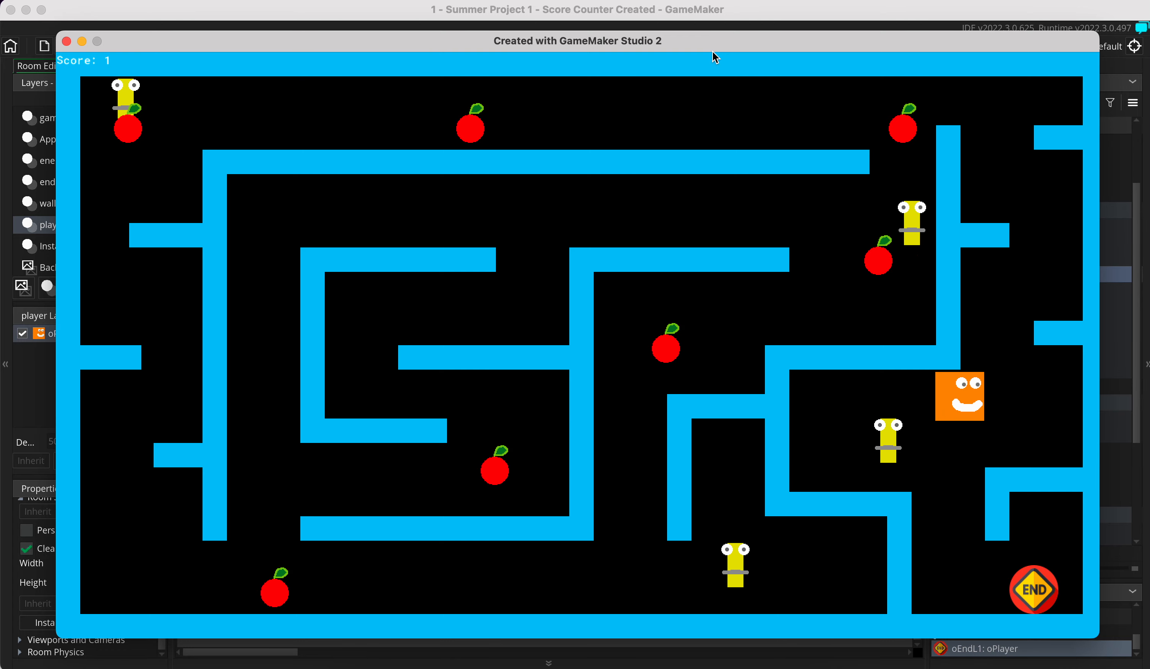
key("Right")
key("Left")
key("Up")
key("Right")
key("Up")
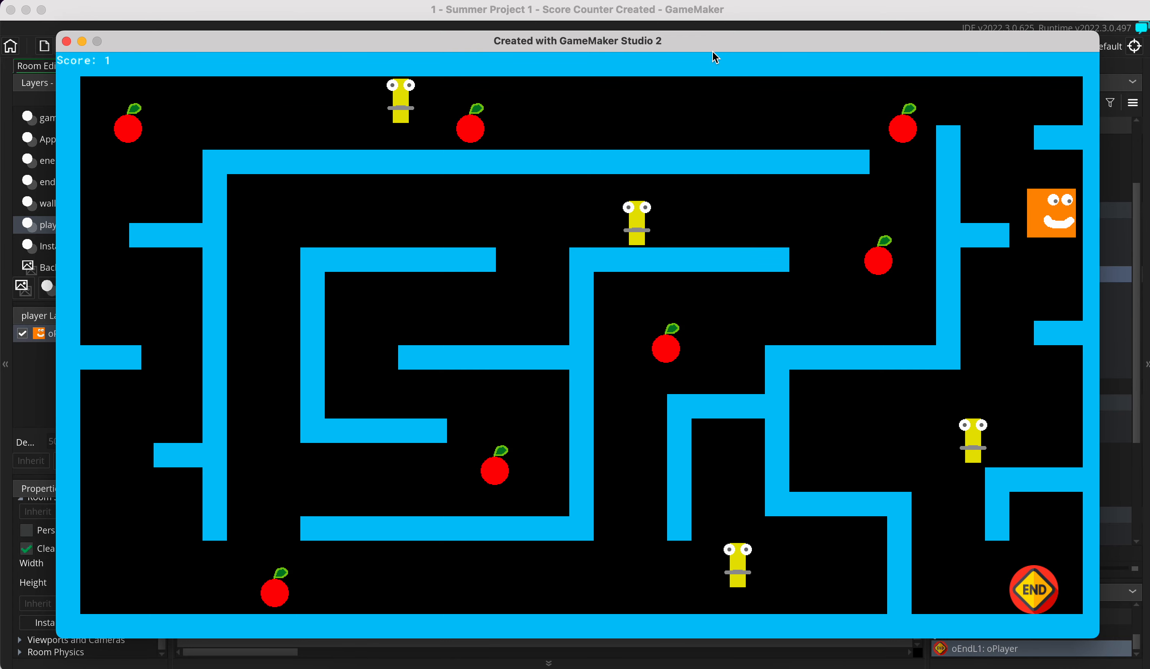
key("Left")
key("Up")
key("Down")
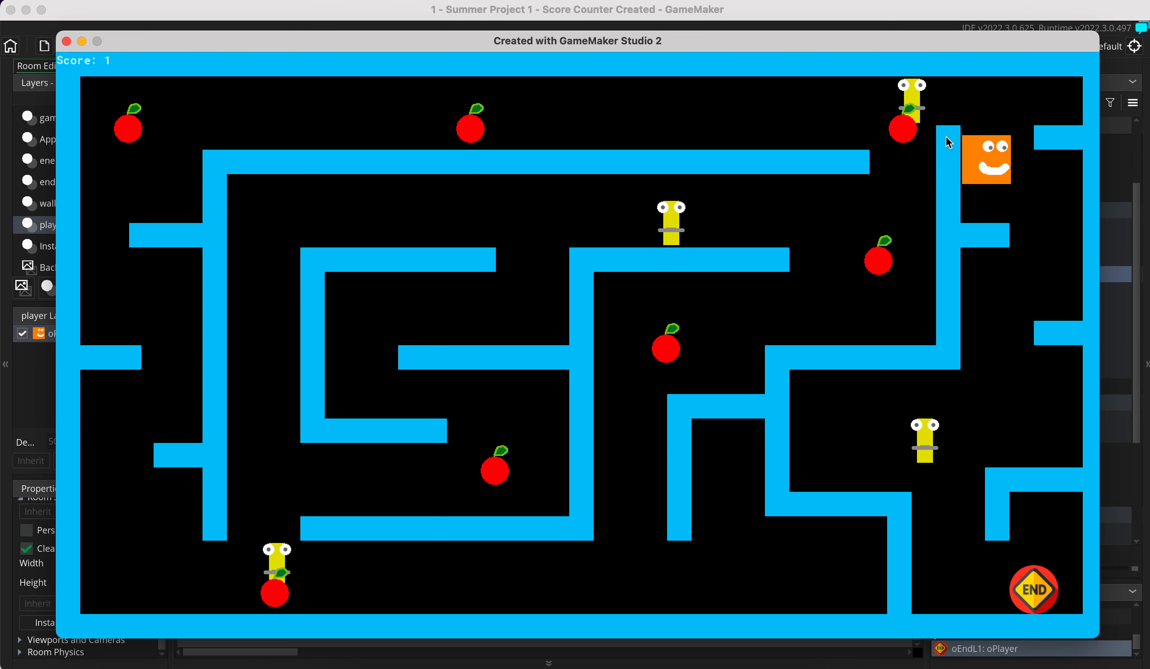
left_click(66, 42)
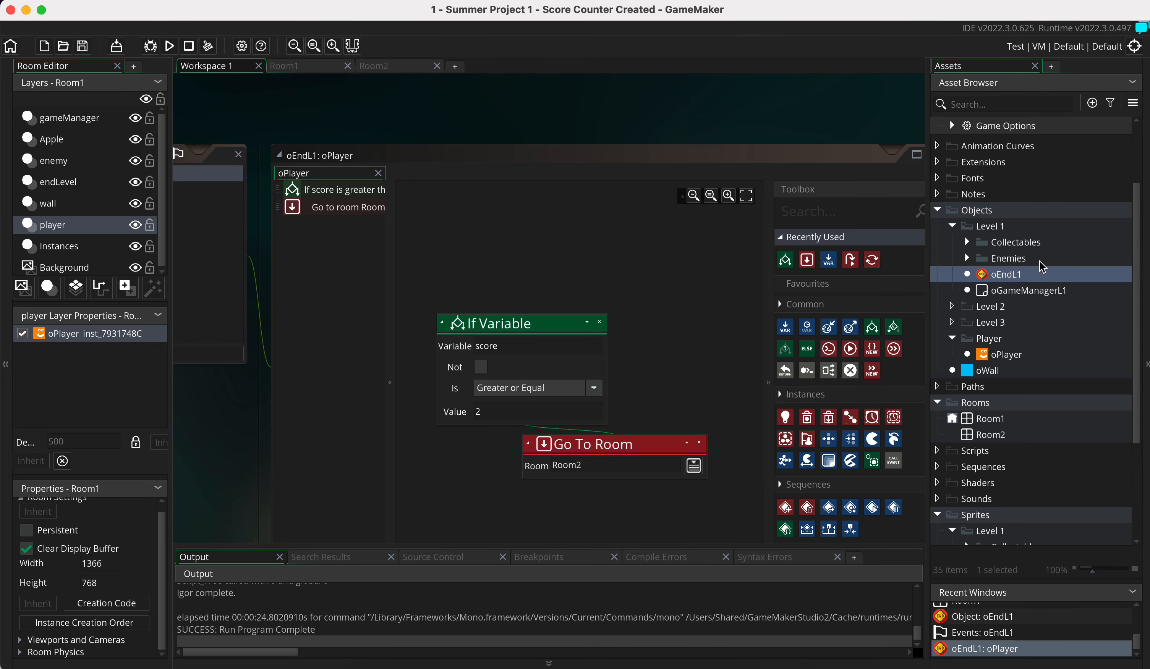
In Room1, shorten the vertical wall beside the upper-right apple from its upper end so it starts at y 128.
double_click(988, 418)
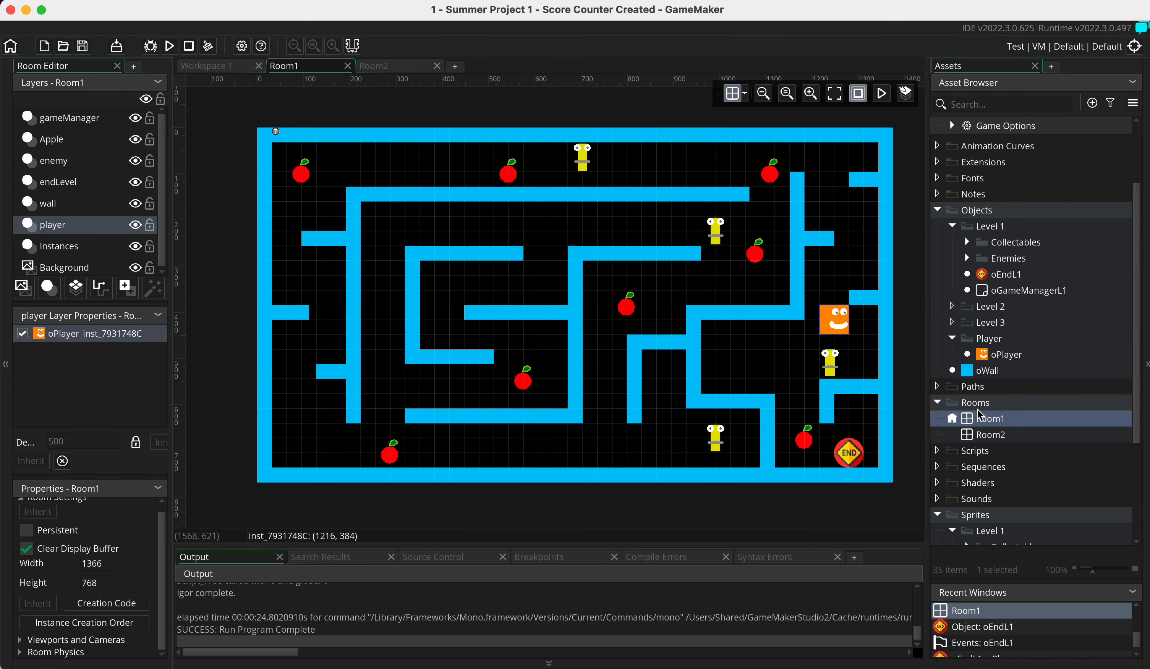
left_click(800, 186)
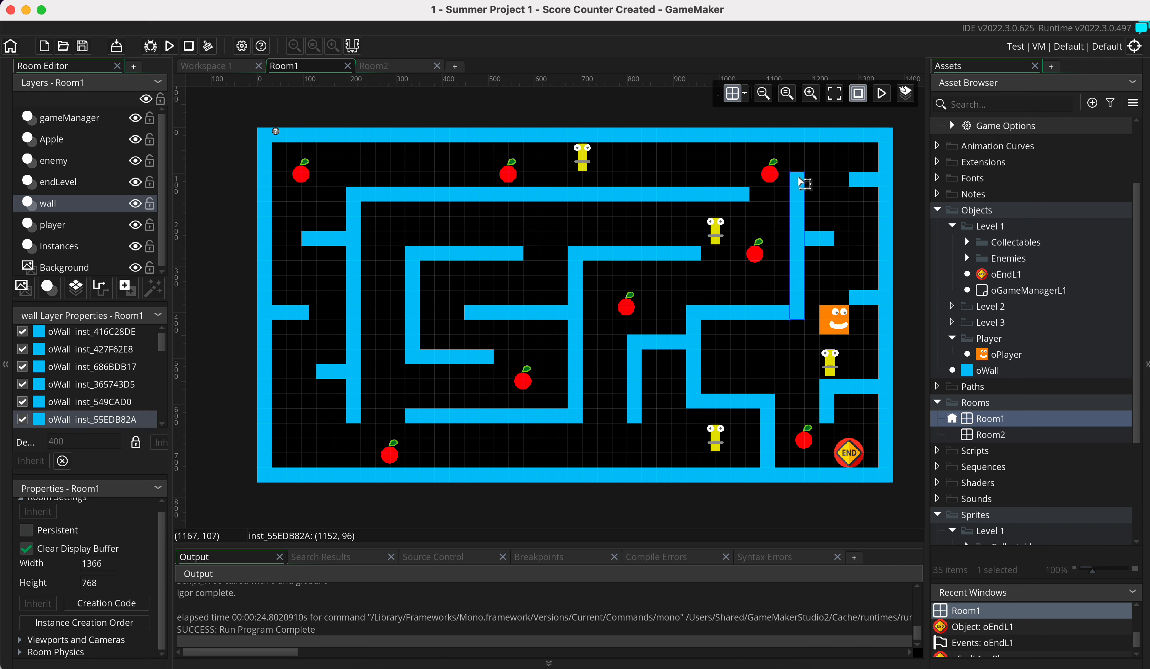
left_click_drag(797, 174, 798, 189)
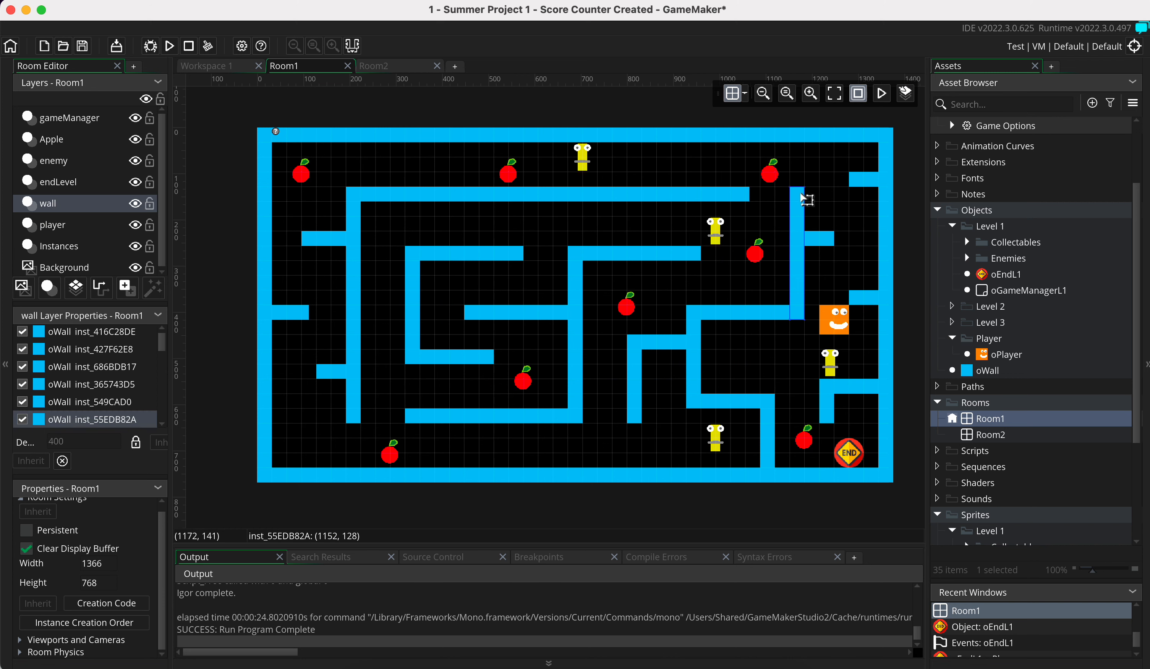
Run the game again and steer the player over the shortened wall to collect the upper-right apple.
left_click(170, 46)
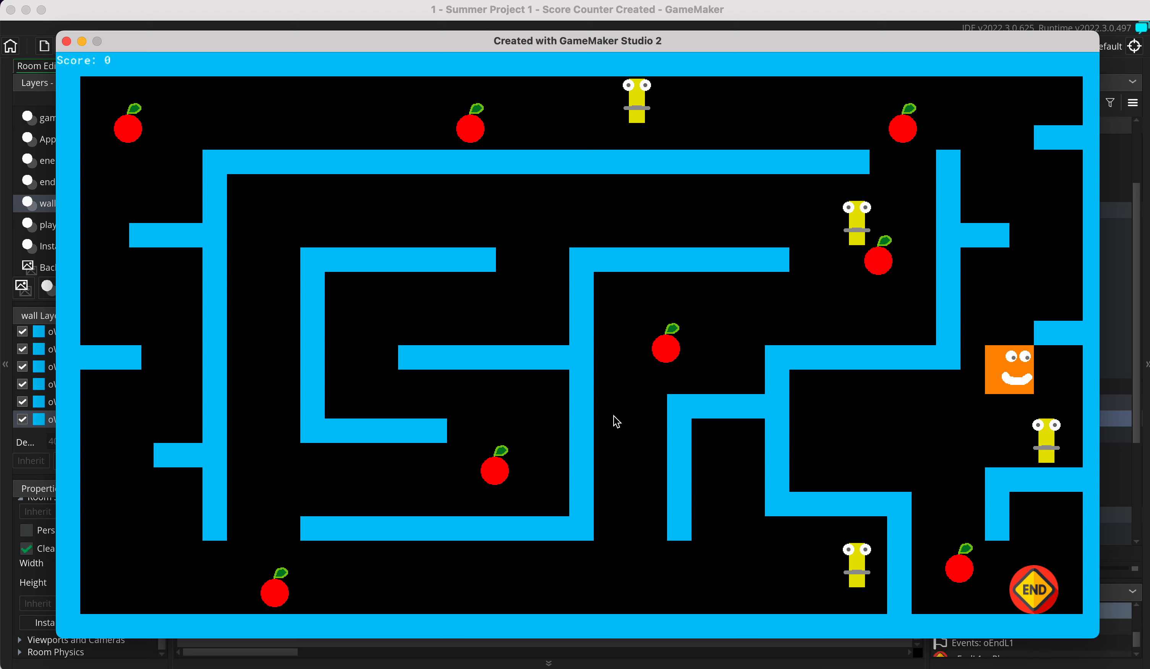
key("Up")
key("Right")
key("Up")
key("Left")
key("Up")
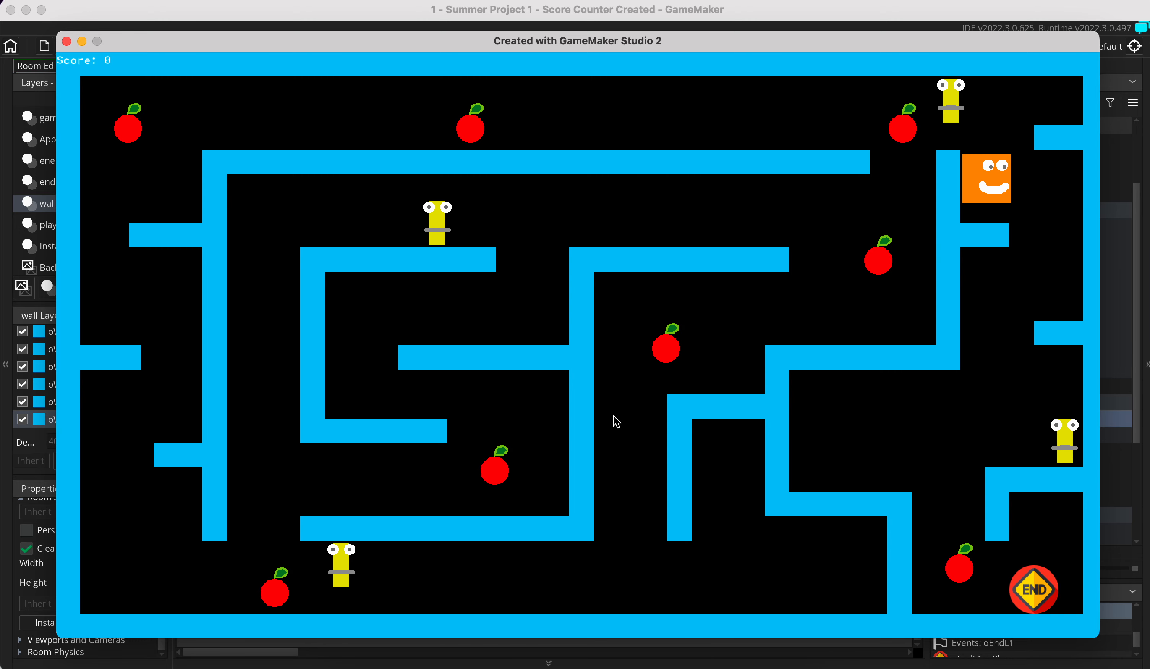
key("Up")
key("Left")
key("Right")
key("Down")
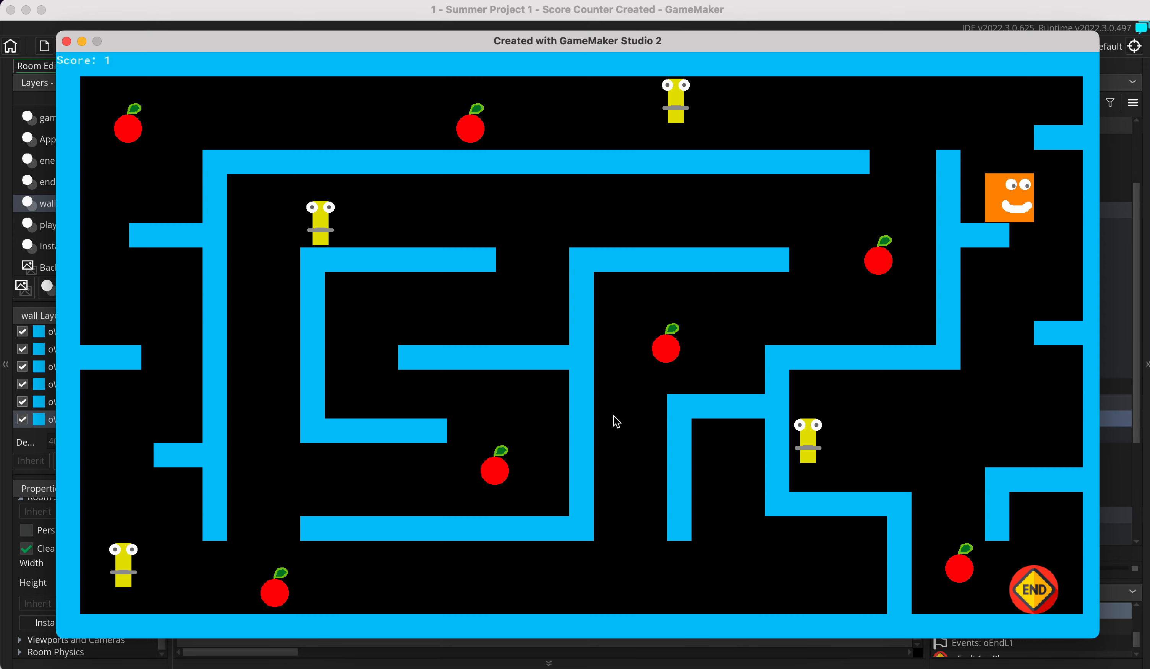
Bring the player down to collect the apple near the END sign, enter the sign to test the room change, and close the game.
key("Right")
key("Down")
key("Left")
key("Down")
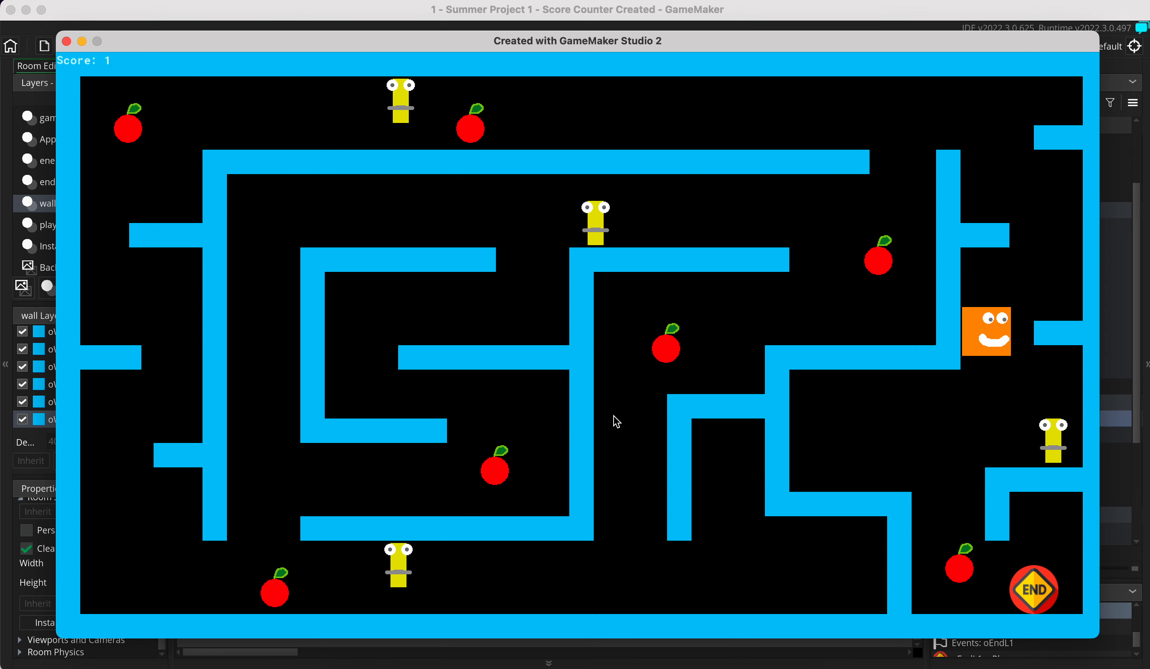
key("Down")
key("Left")
key("Down")
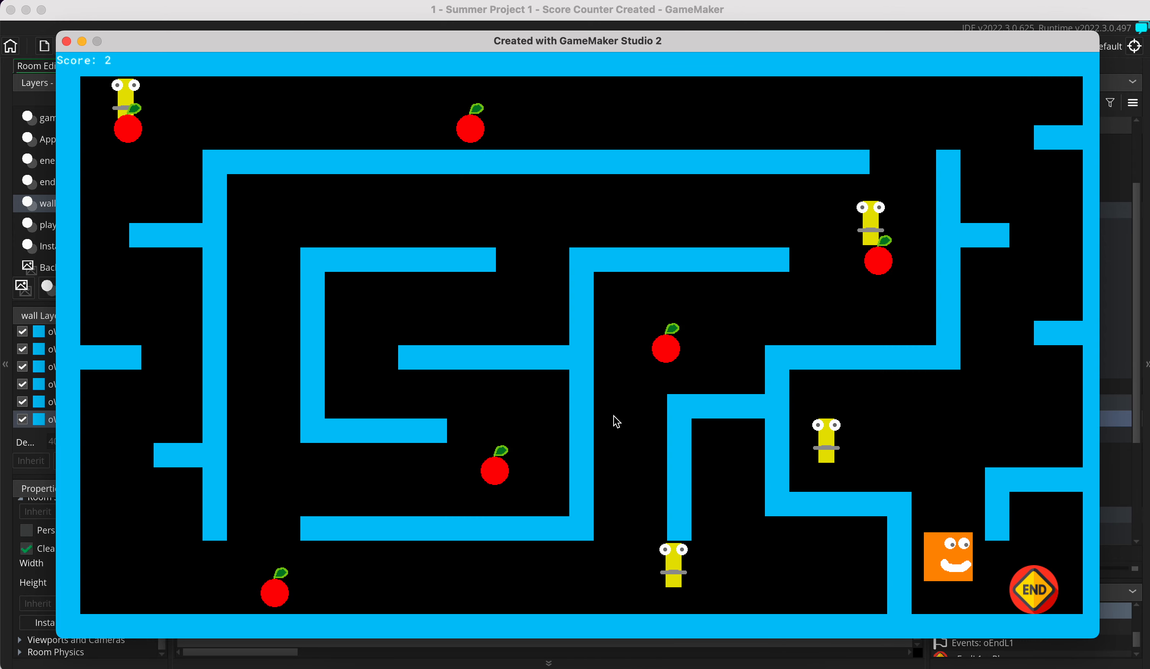
key("Right")
key("Right")
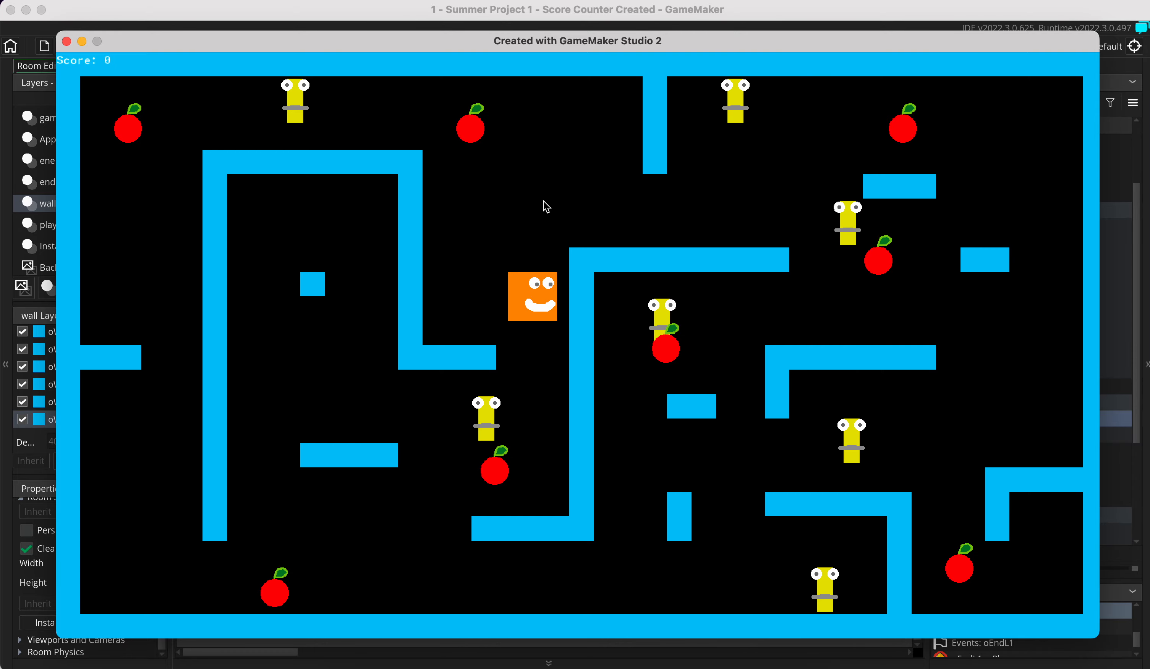
left_click(66, 40)
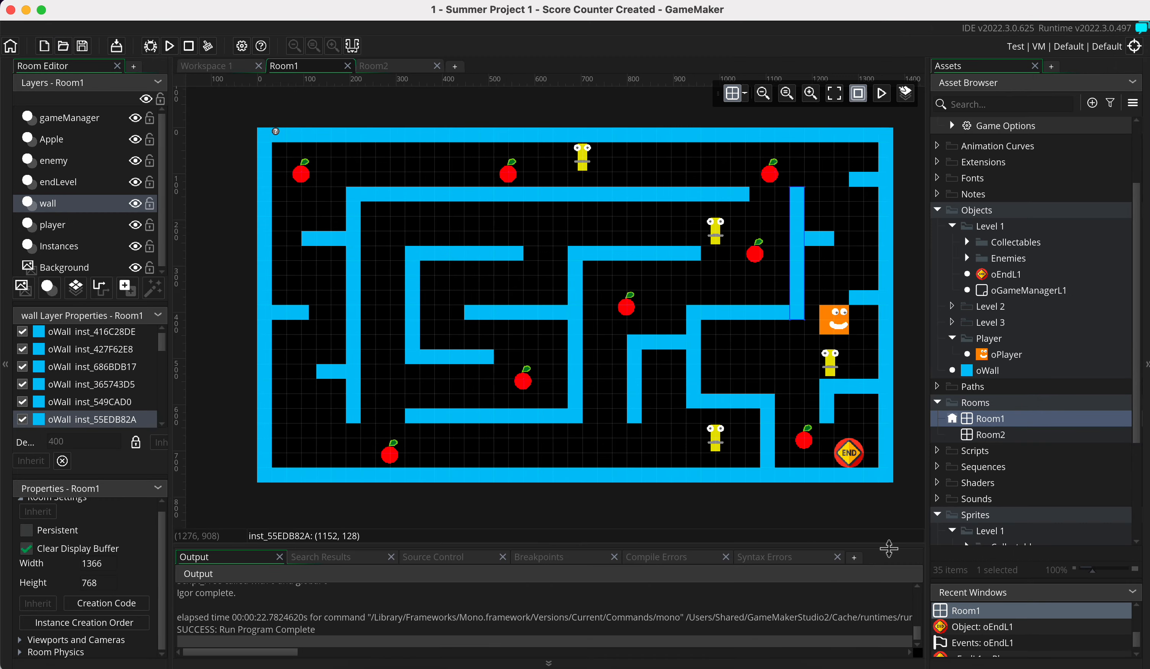
Review the score condition and Go To Room action in oEndL1's oPlayer collision event, and open Room2.
double_click(993, 278)
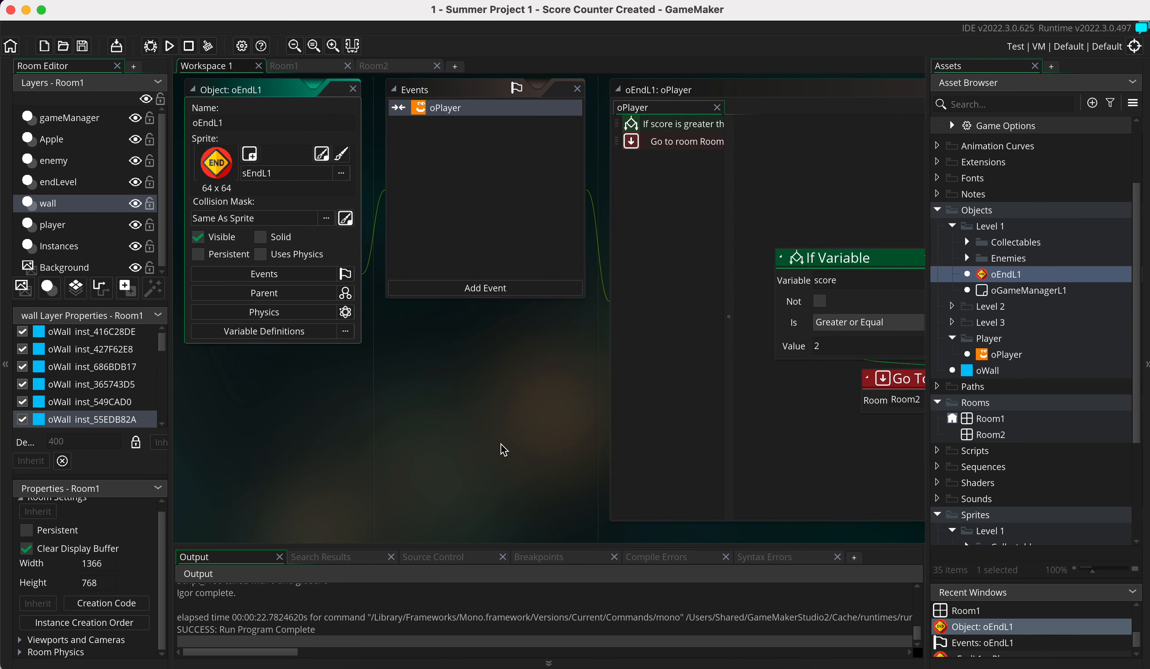
scroll(501, 445, "right", 5)
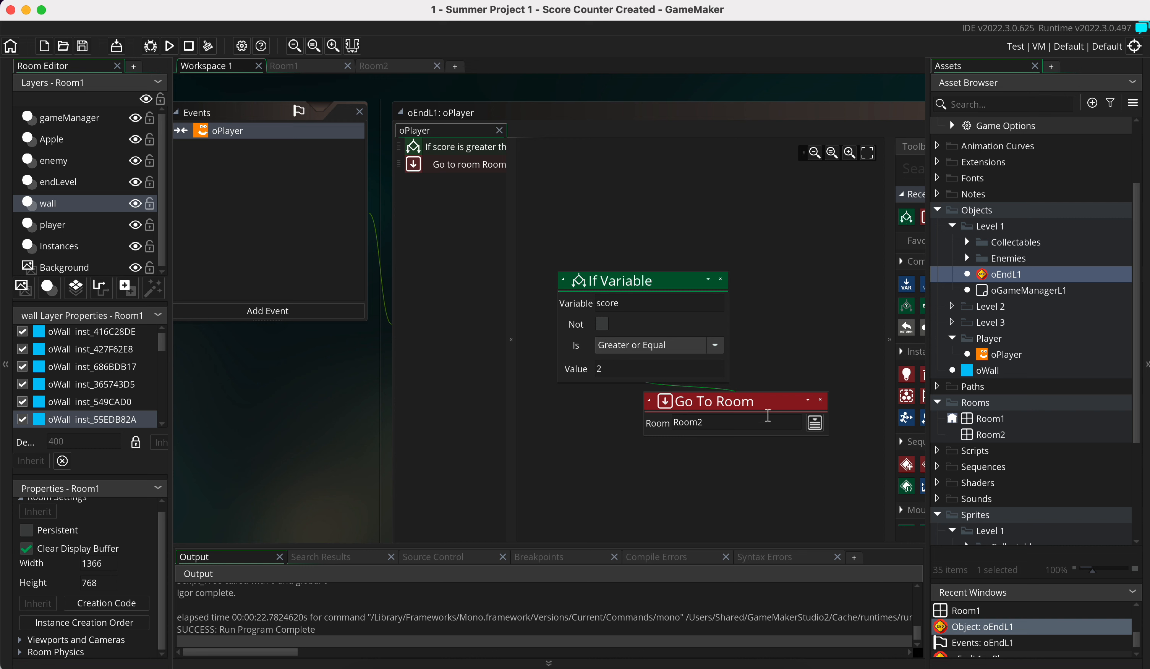
left_click(635, 302)
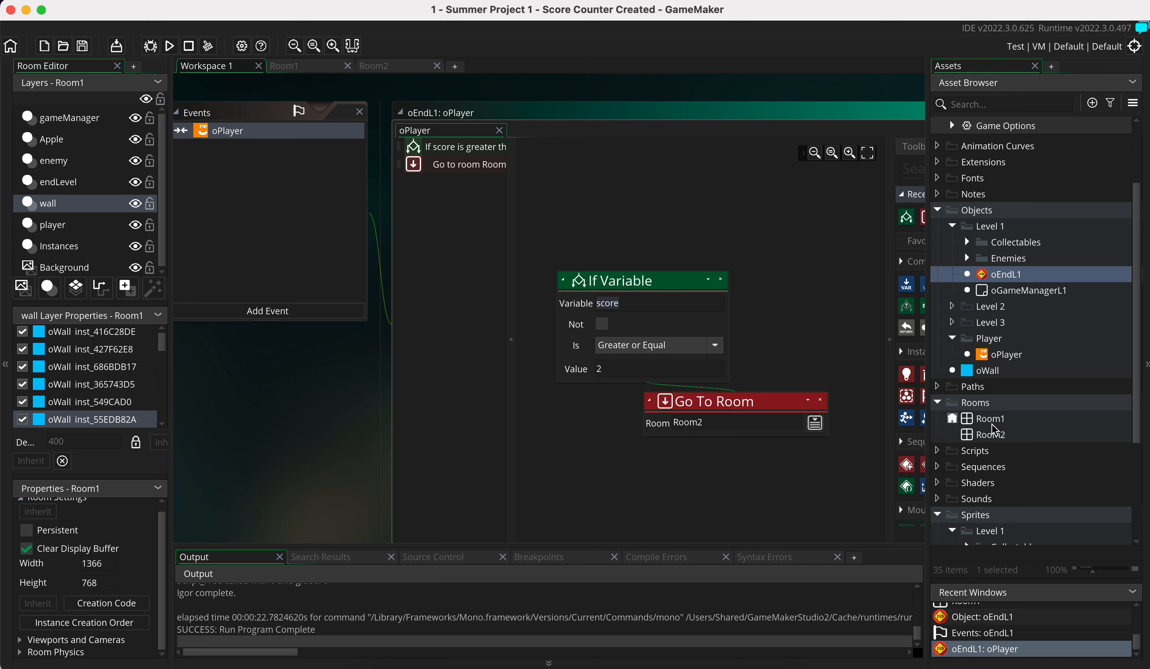
double_click(989, 435)
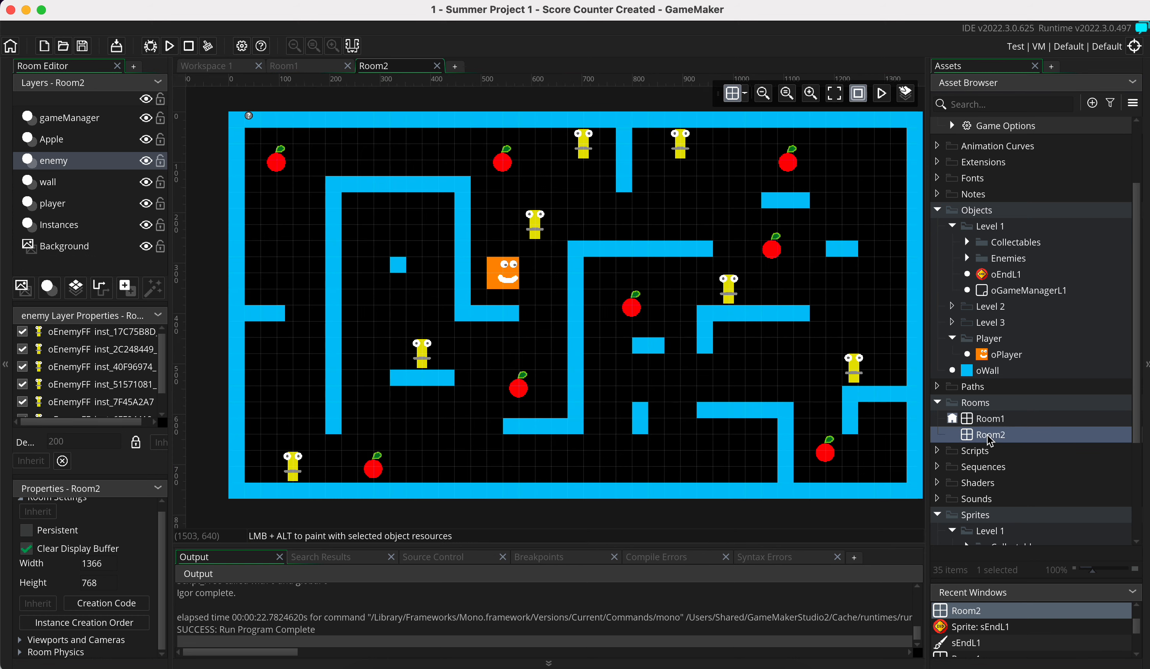